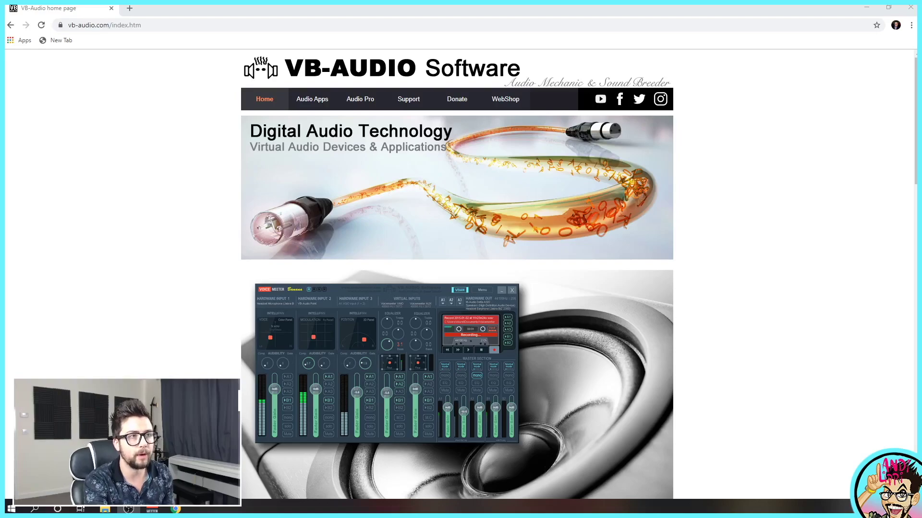
Browse the Voicemeeter, Banana and Potato pages under Audio Apps, ending on the Potato page.
click(316, 101)
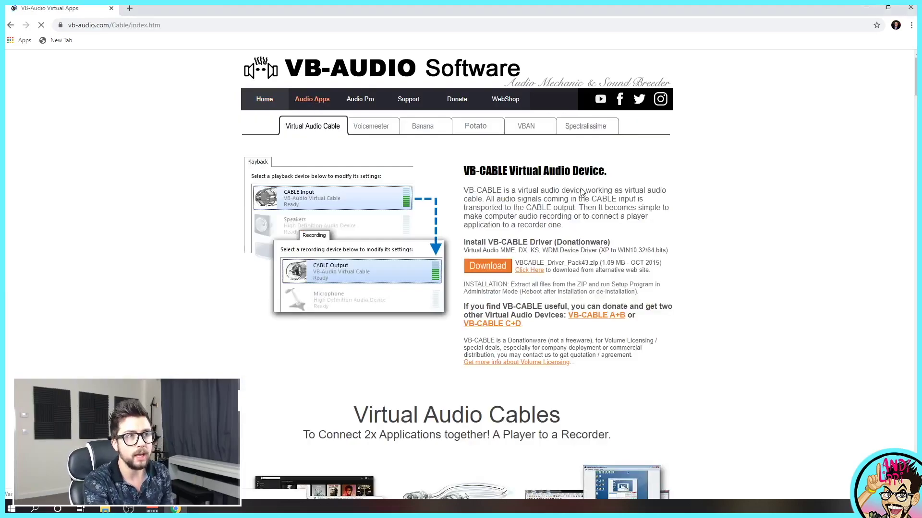
click(387, 128)
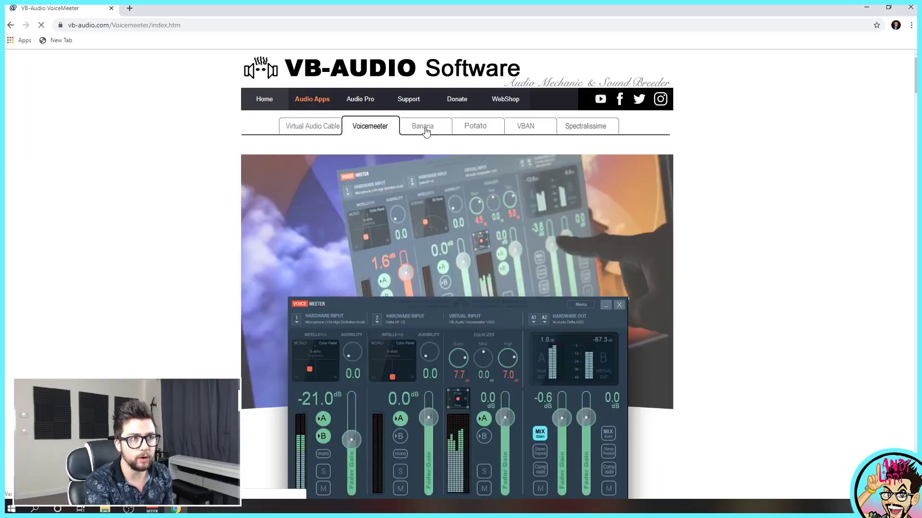
click(426, 130)
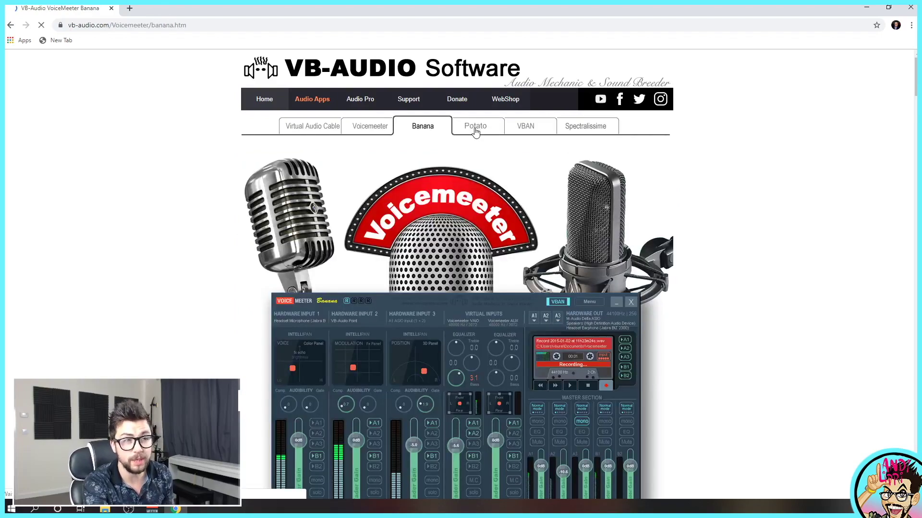
click(475, 129)
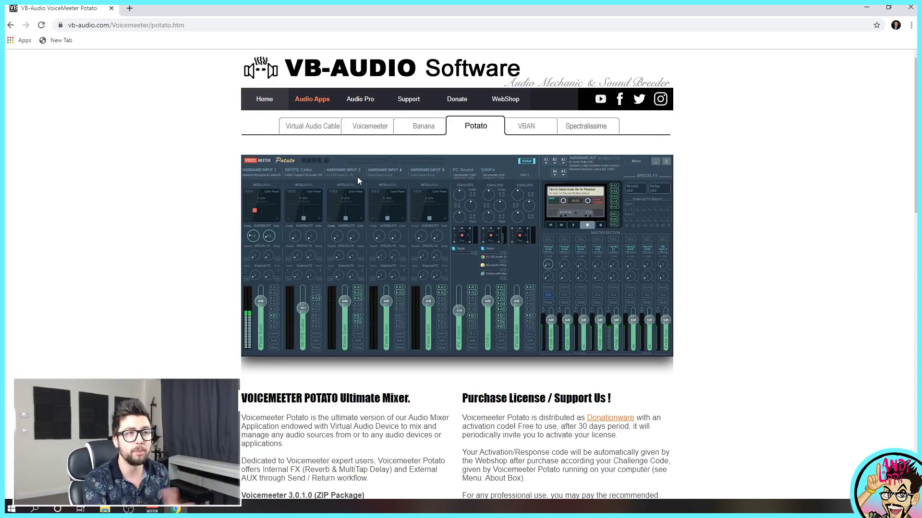
click(430, 130)
scroll(391, 328, down, 1)
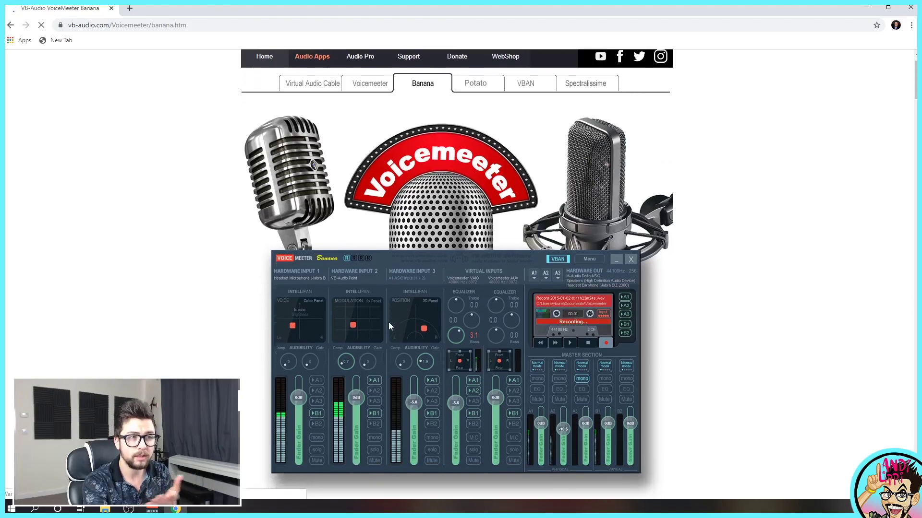
click(462, 85)
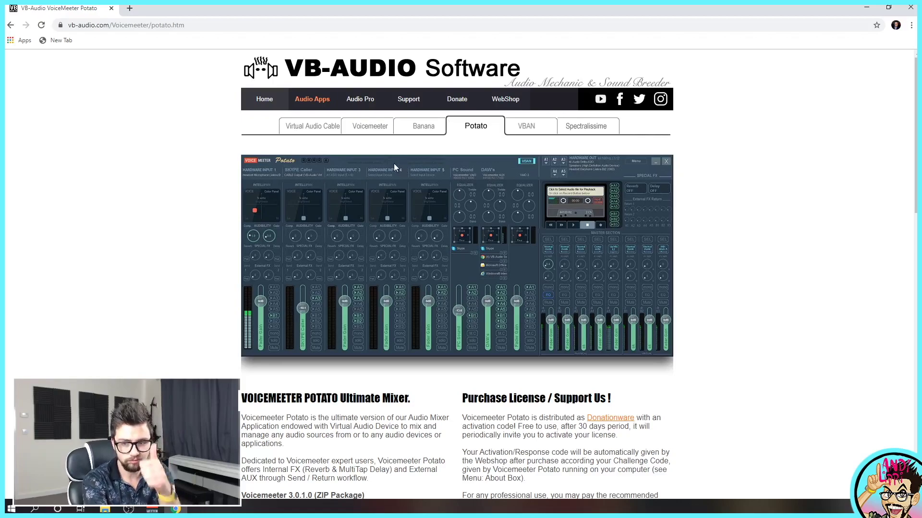
Review the additional A+B and C+D virtual cables on the Virtual Audio Cable page, then minimize the browser.
click(312, 129)
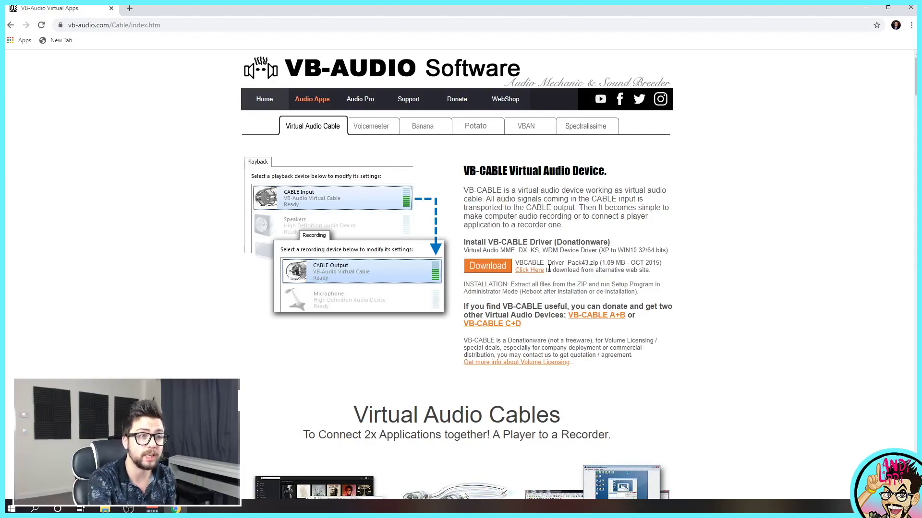
scroll(550, 270, down, 1)
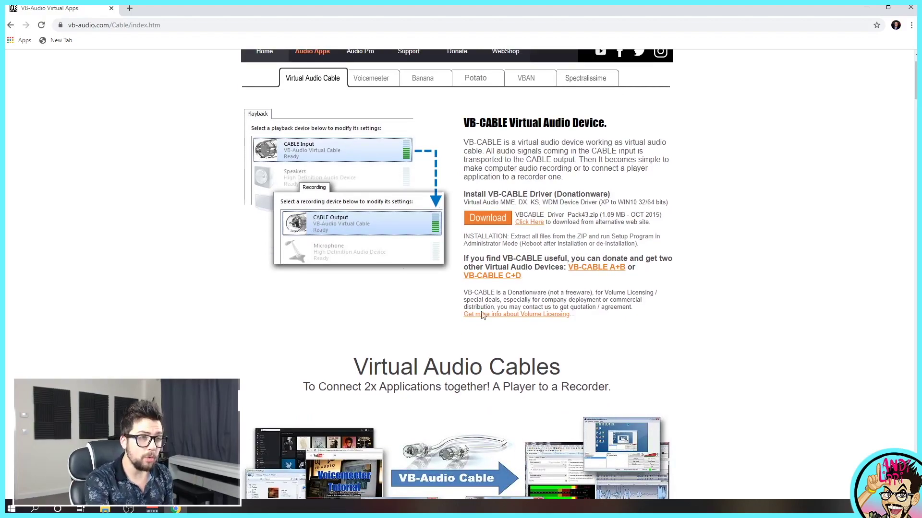
scroll(358, 184, down, 9)
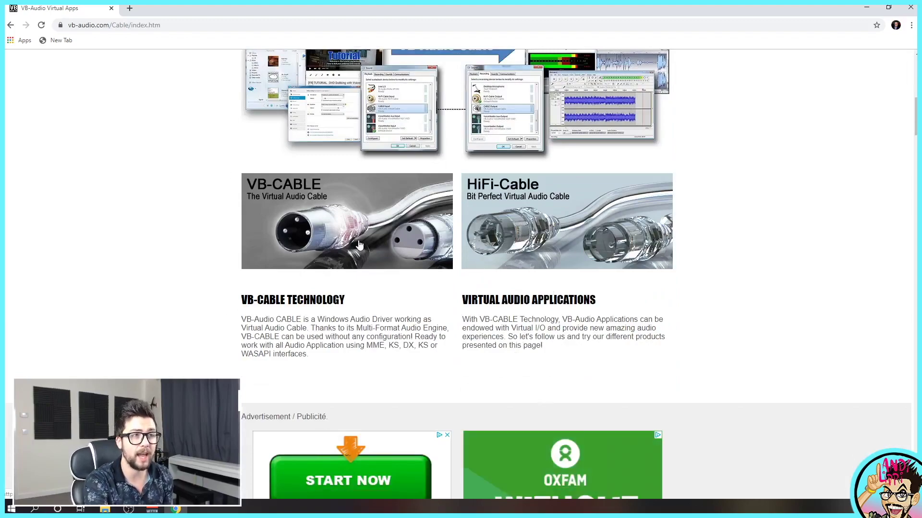
click(329, 272)
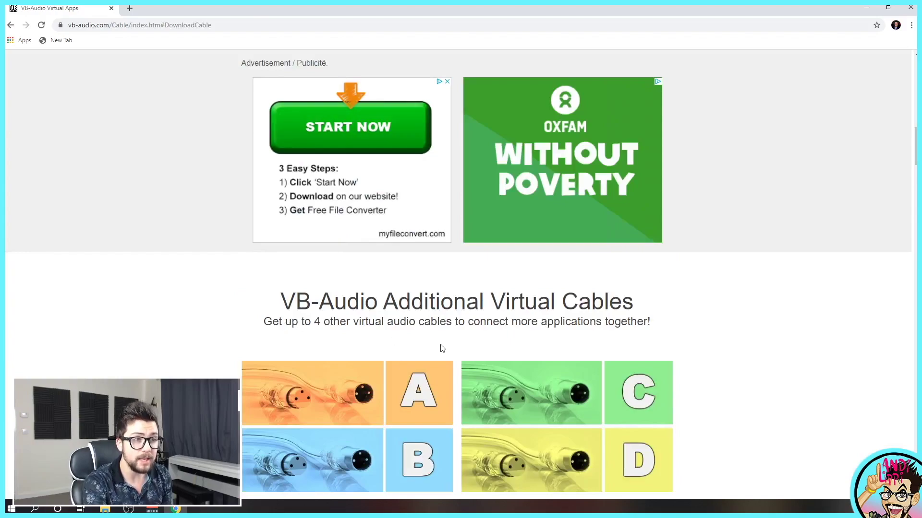
scroll(443, 346, down, 1)
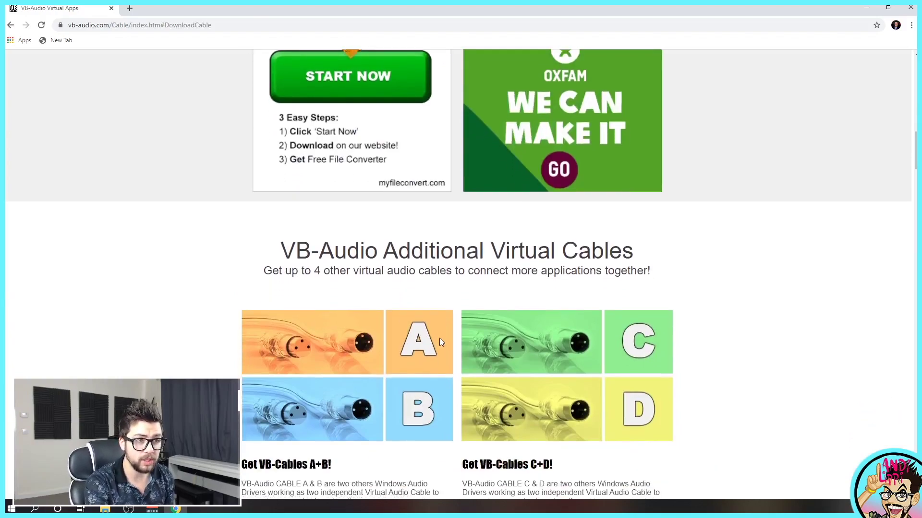
scroll(439, 338, down, 4)
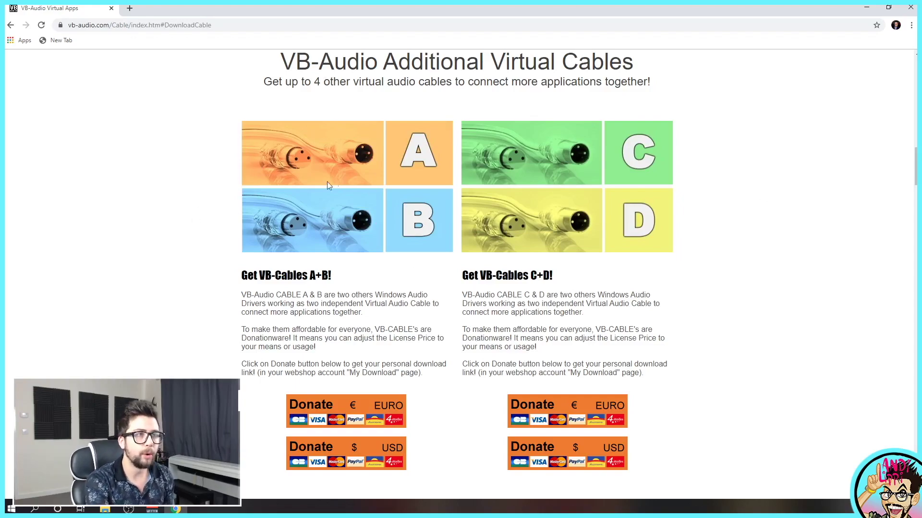
scroll(437, 282, down, 2)
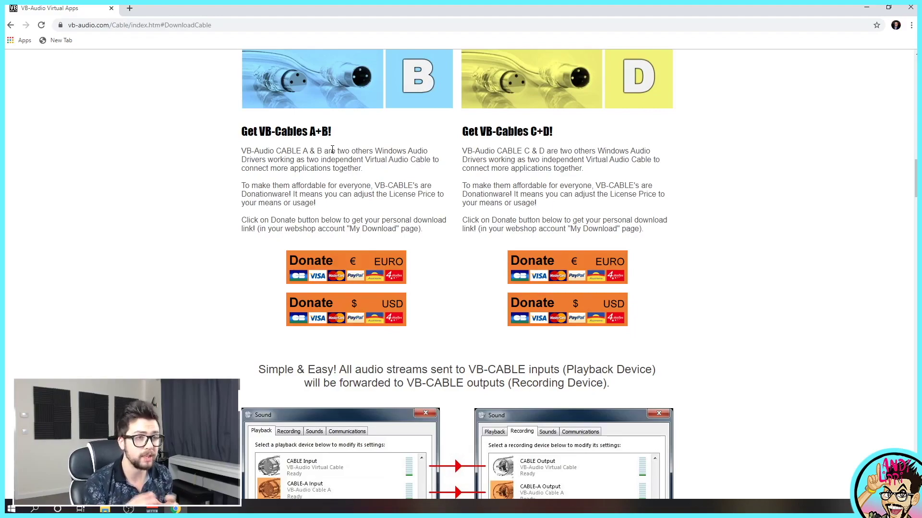
scroll(332, 150, up, 1)
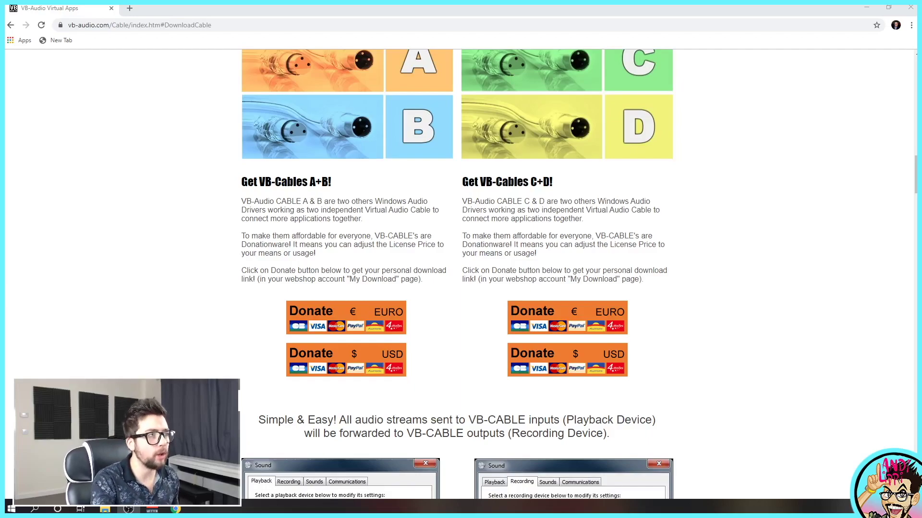
click(867, 7)
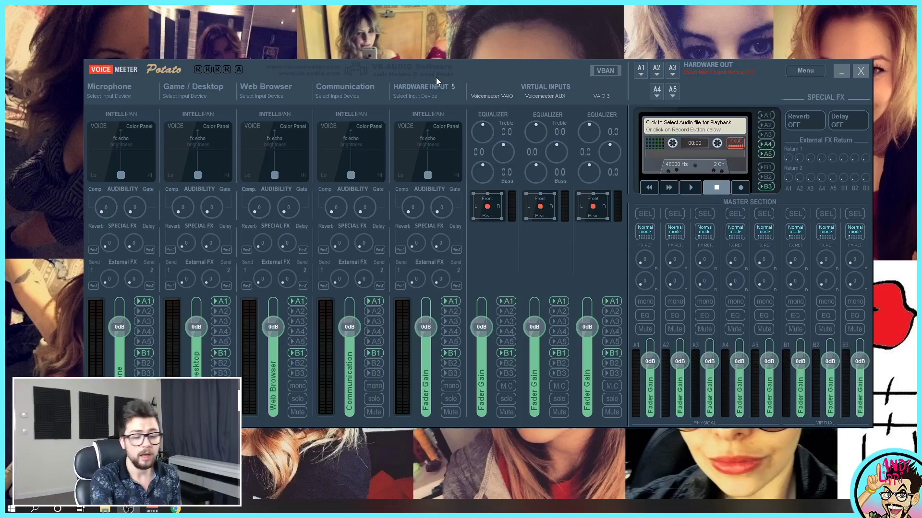
Assign output A1 to WDM Focusrite USB Audio and A2 to the Cirrus Logic CS8409 speakers.
click(641, 75)
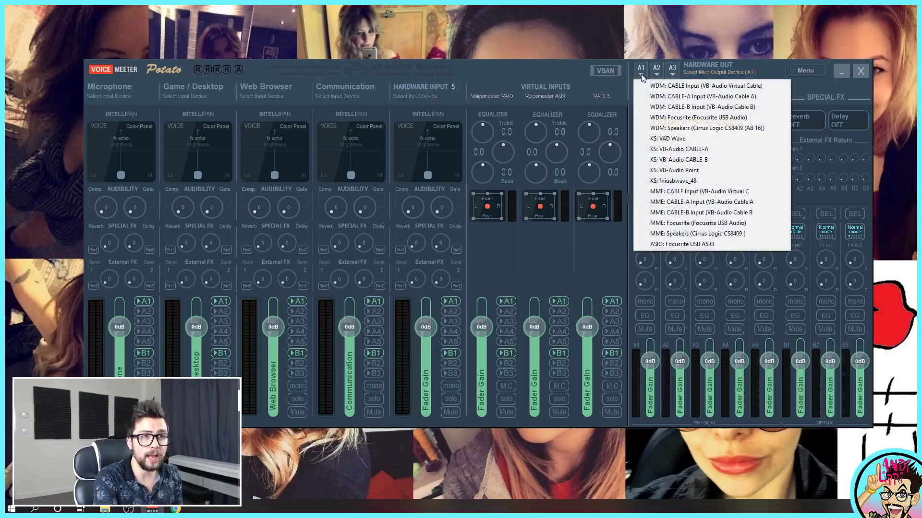
click(675, 70)
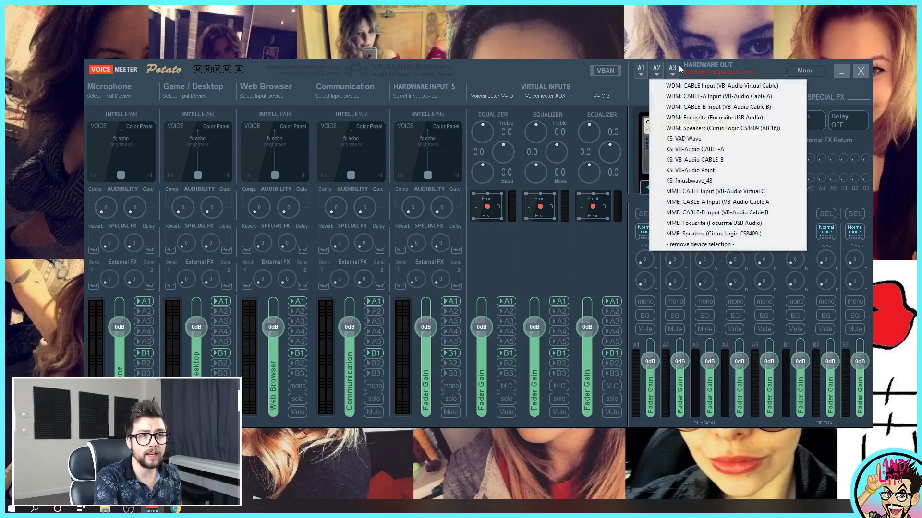
click(679, 70)
click(673, 70)
click(673, 92)
click(674, 92)
click(675, 92)
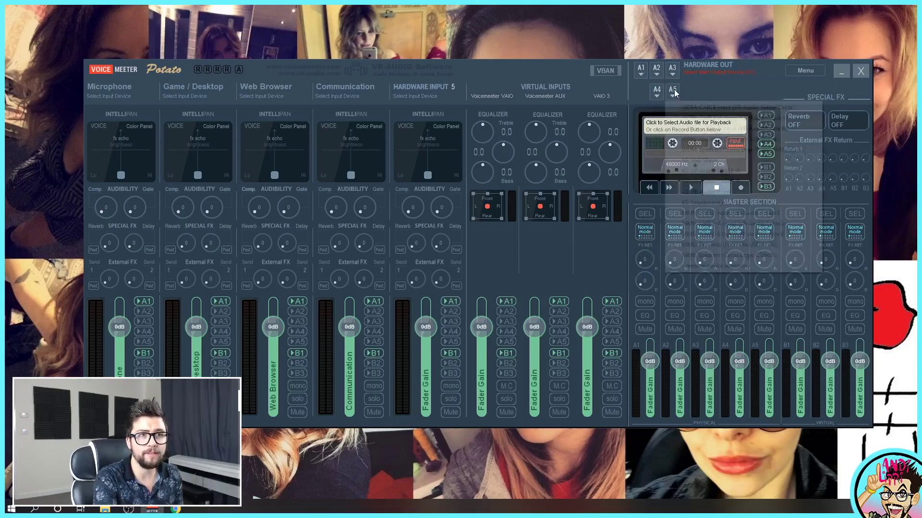
click(642, 73)
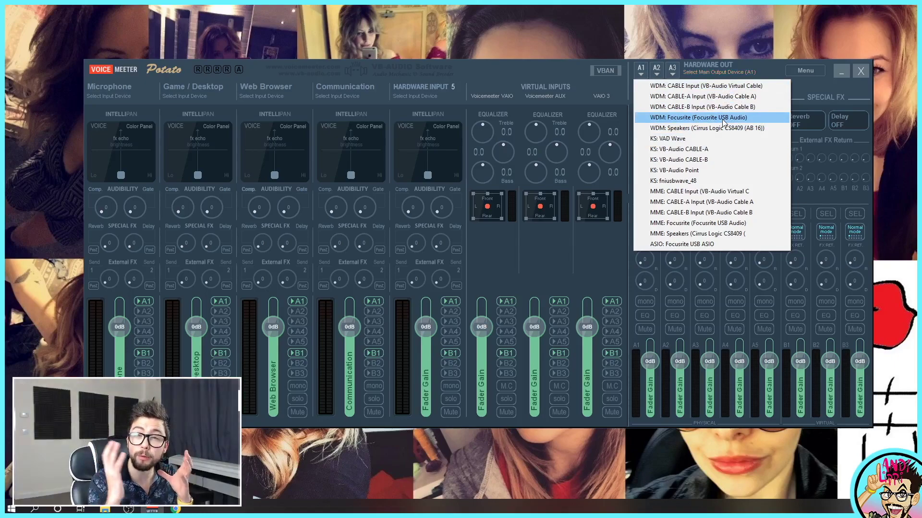
click(723, 122)
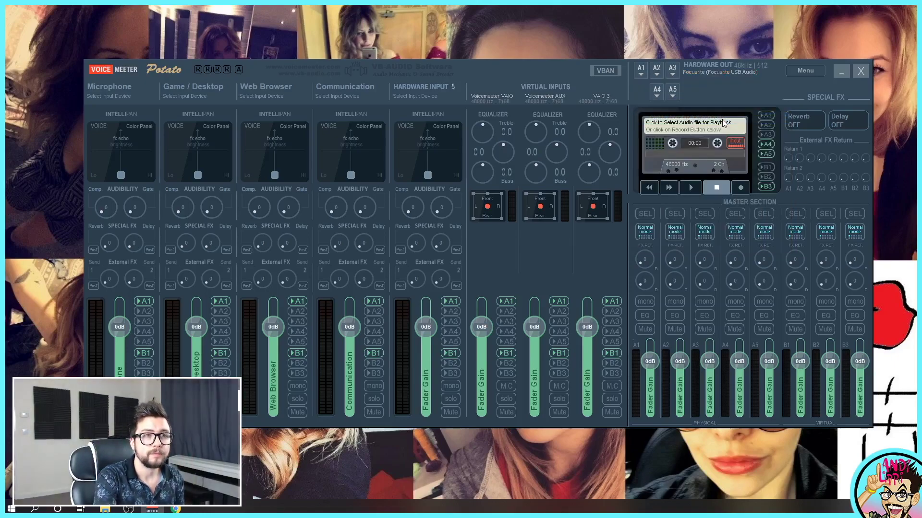
click(658, 69)
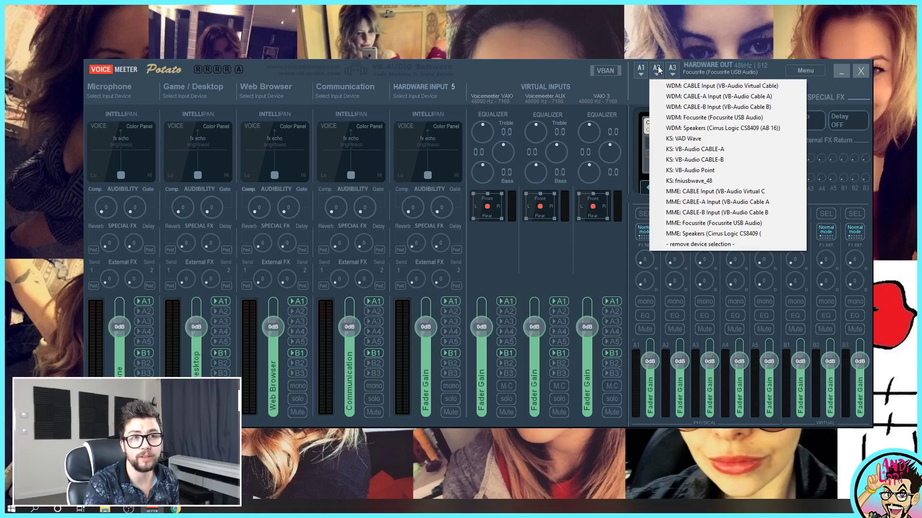
click(701, 129)
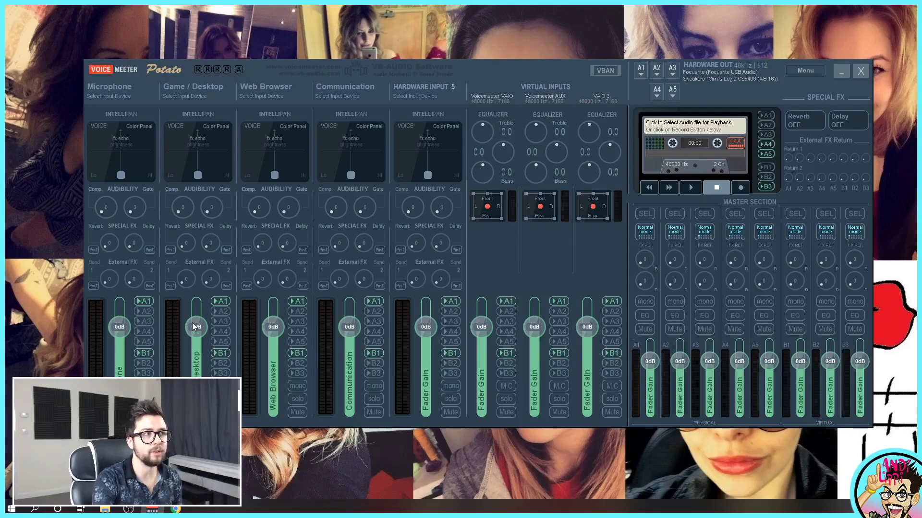
Open the Microphone strip's input device list of WDM, KS and MME sources.
click(123, 97)
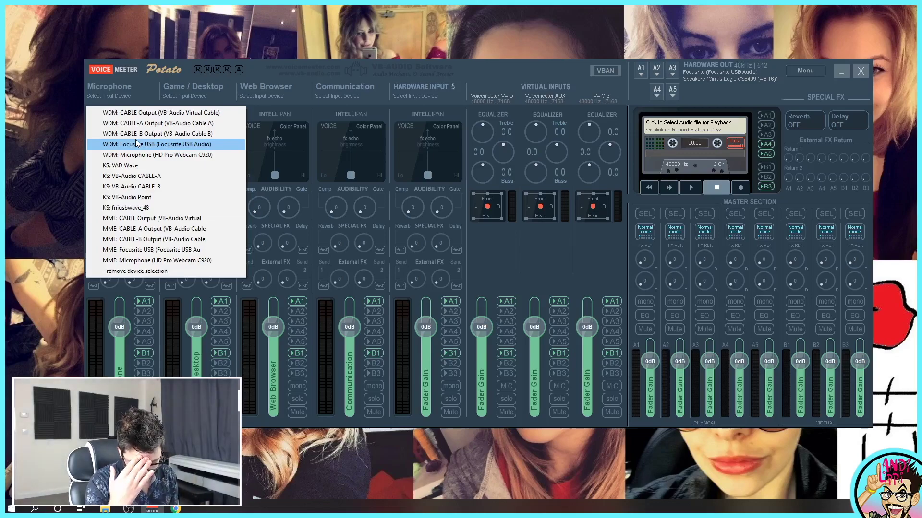
Set the Microphone input to the Focusrite USB device and the Game / Desktop input to CABLE Output.
click(138, 144)
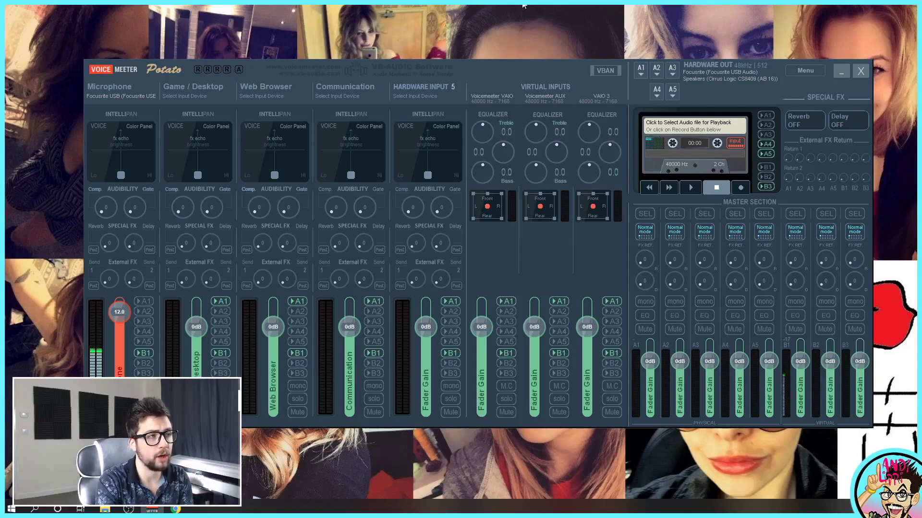
click(193, 95)
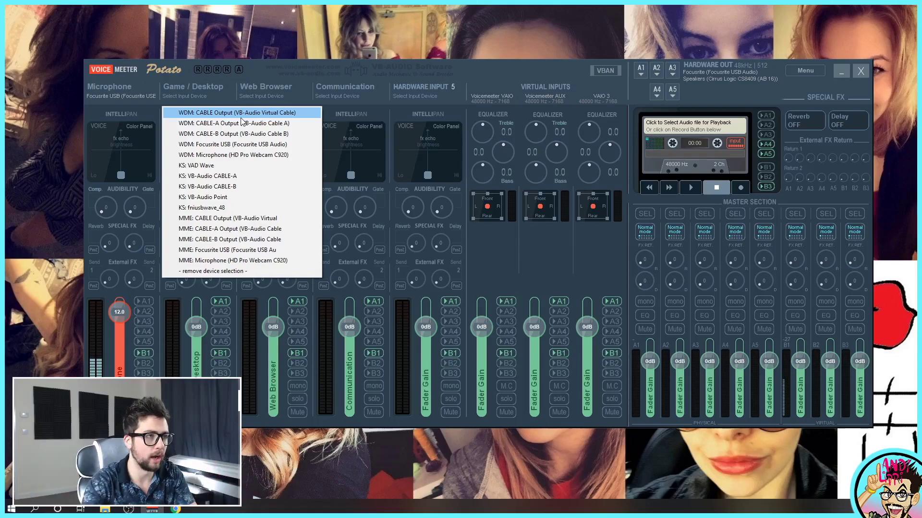
click(207, 113)
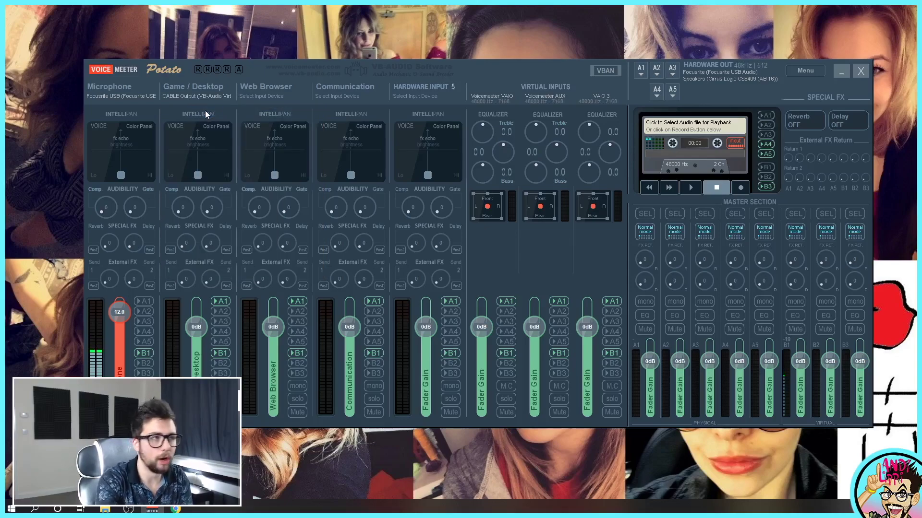
Give the Web Browser strip WDM CABLE-A Output and the Communication strip WDM CABLE-B Output.
click(277, 96)
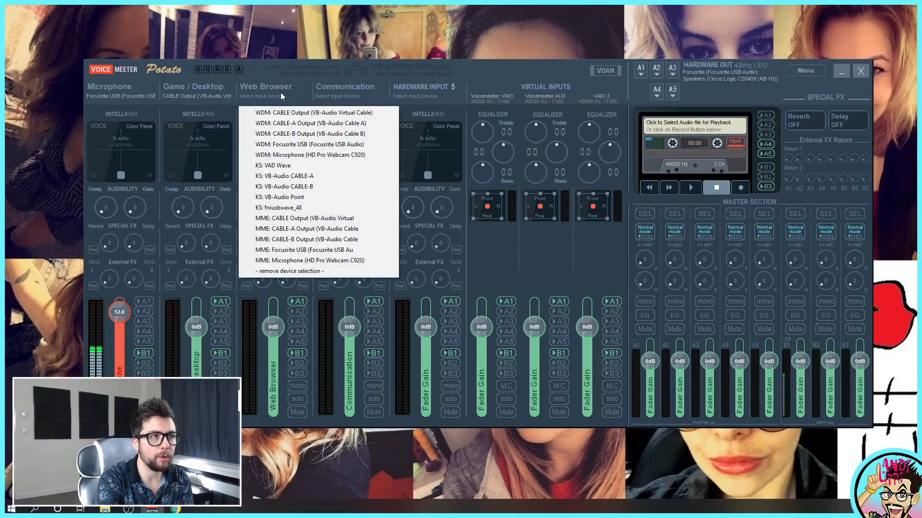
click(304, 124)
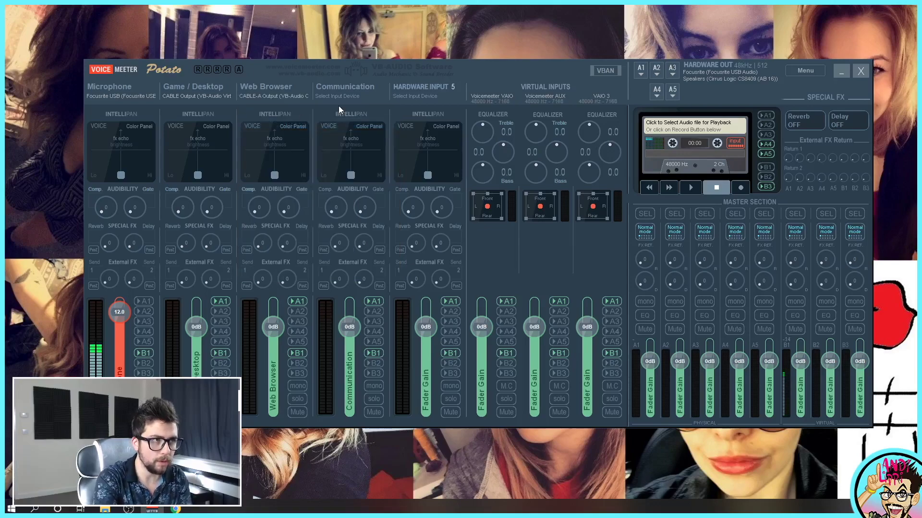
click(352, 96)
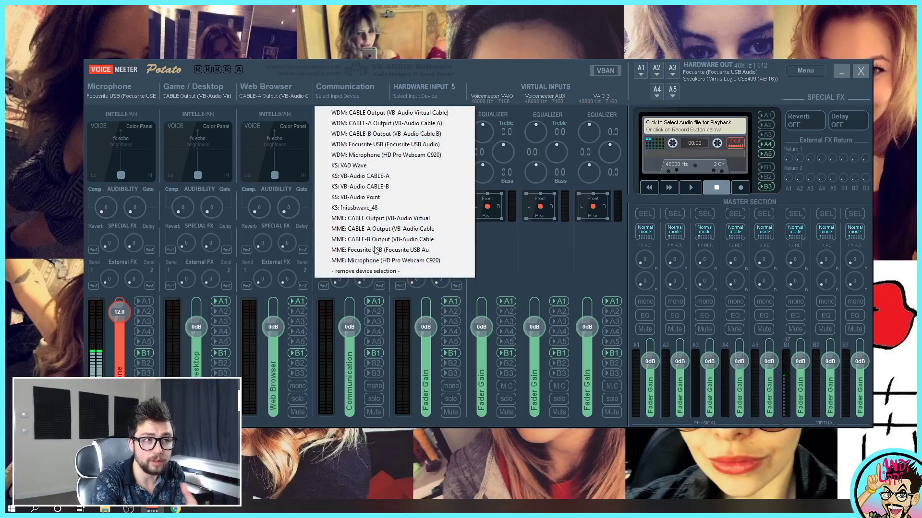
click(379, 134)
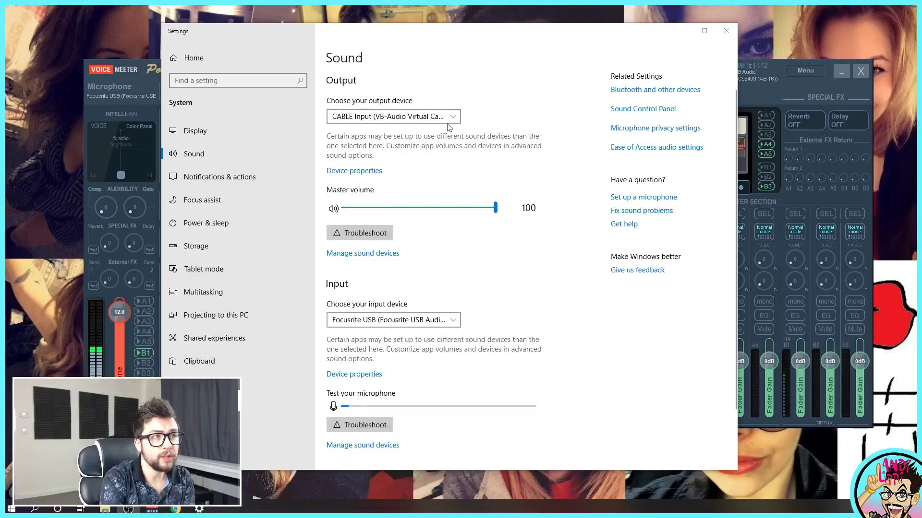
click(454, 119)
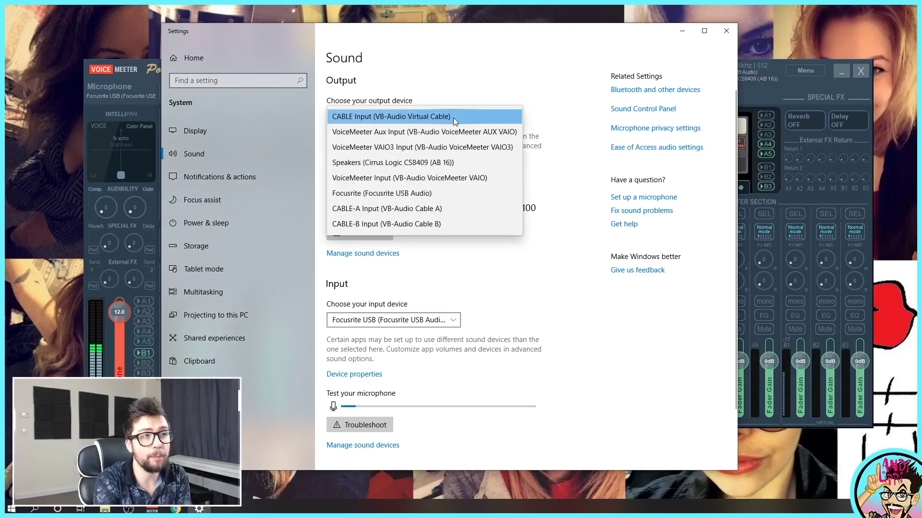
click(453, 117)
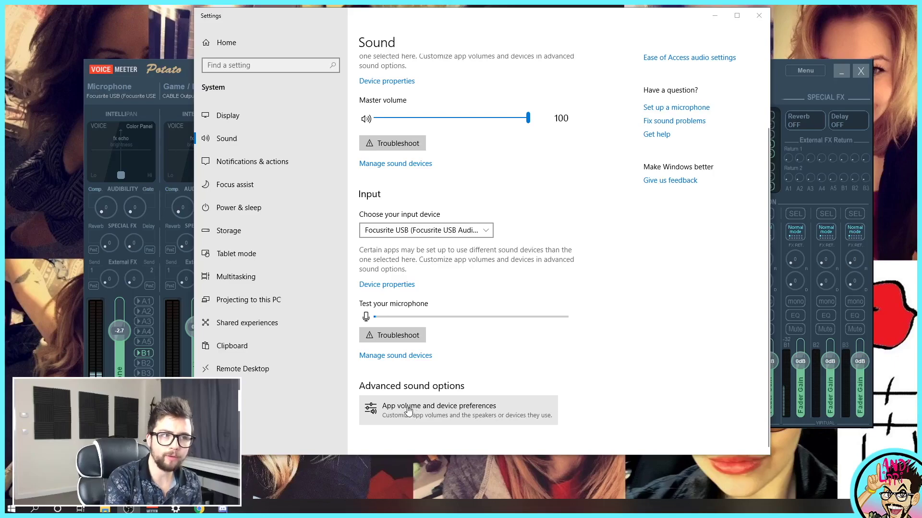
Route Discord's output to CABLE-B Input in App volume and device preferences, keeping Chrome on CABLE-A Input.
click(437, 416)
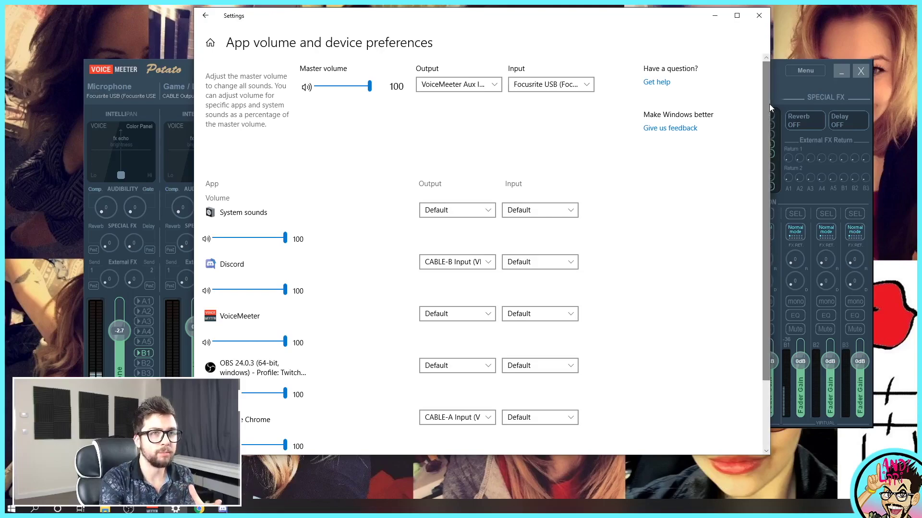
drag(767, 110, 756, 153)
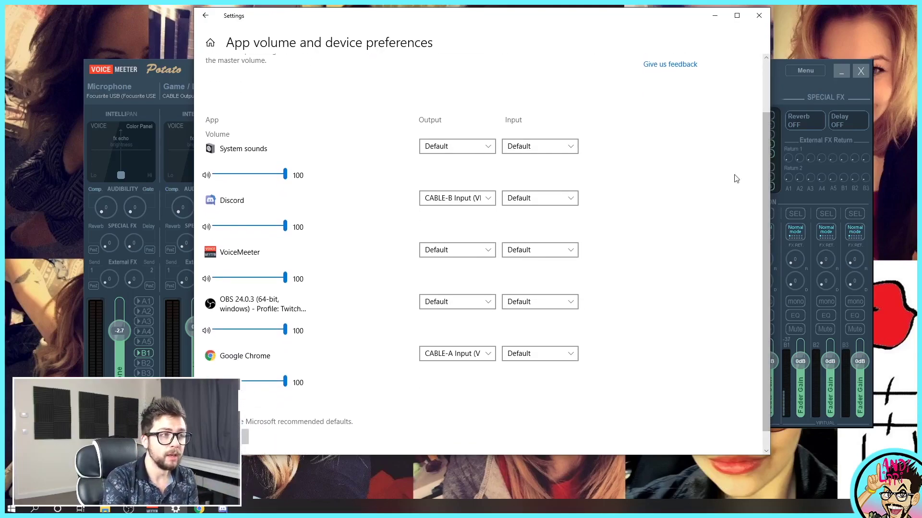
click(488, 199)
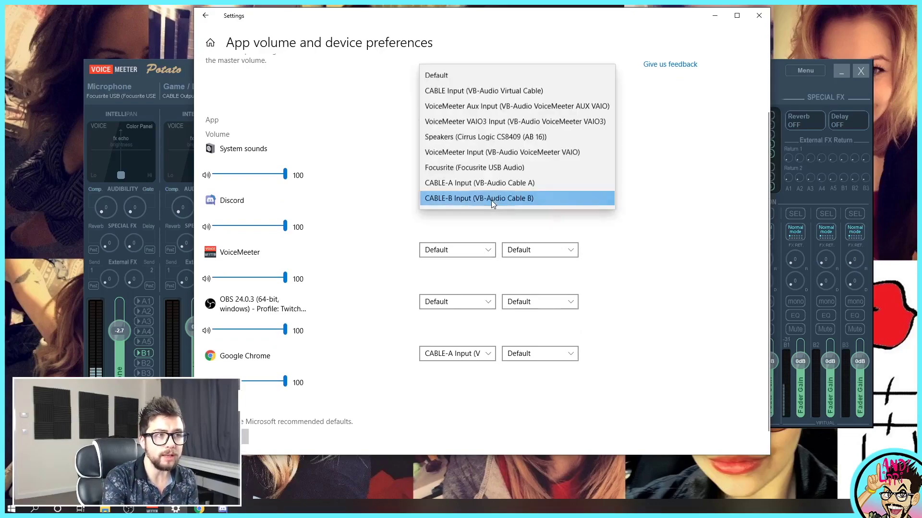
click(491, 200)
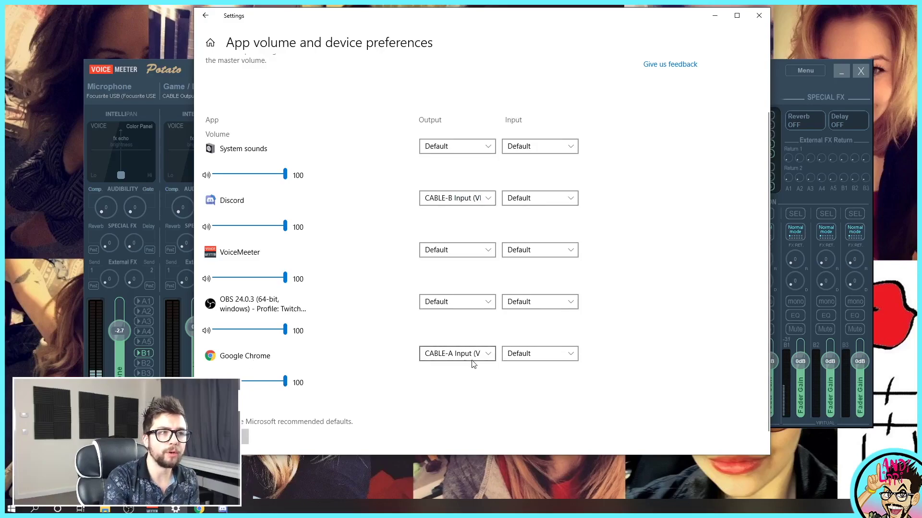
drag(462, 20, 413, 148)
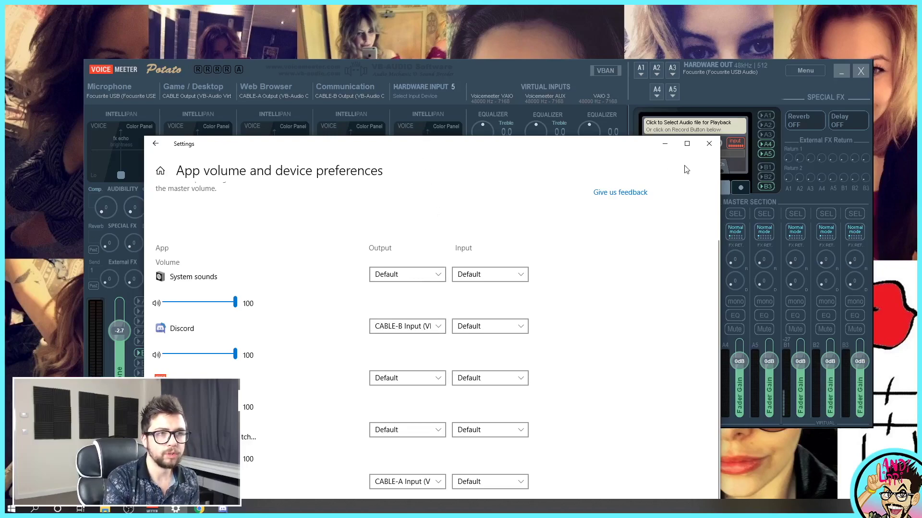
Play the NCS music video in Chrome and pull the Web Browser fader down to about -29 dB.
click(708, 143)
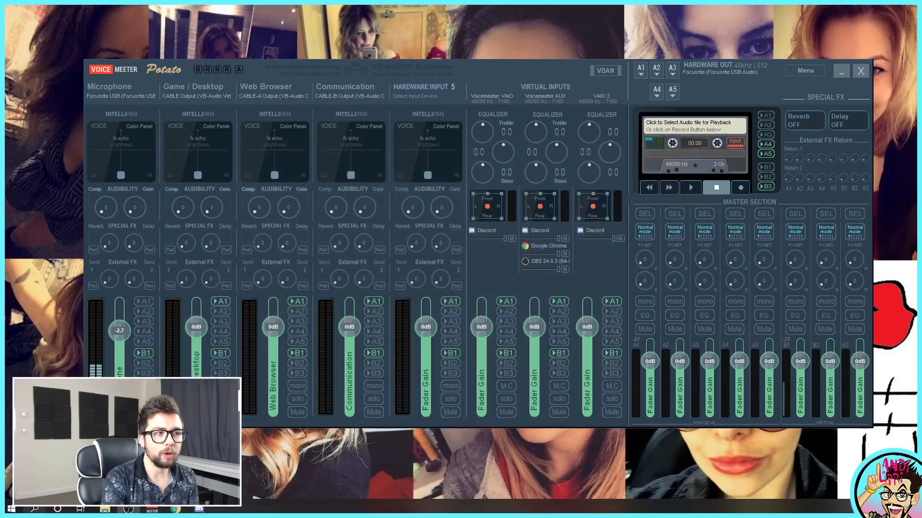
click(176, 510)
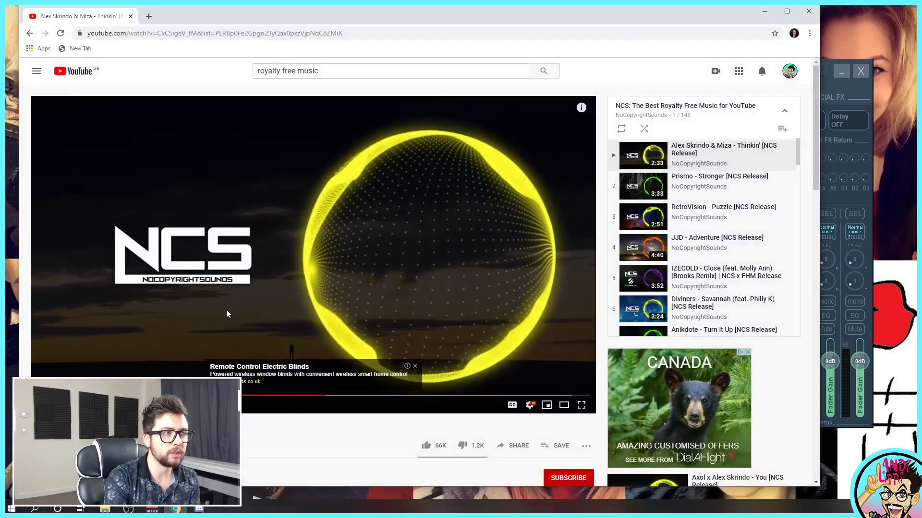
click(323, 207)
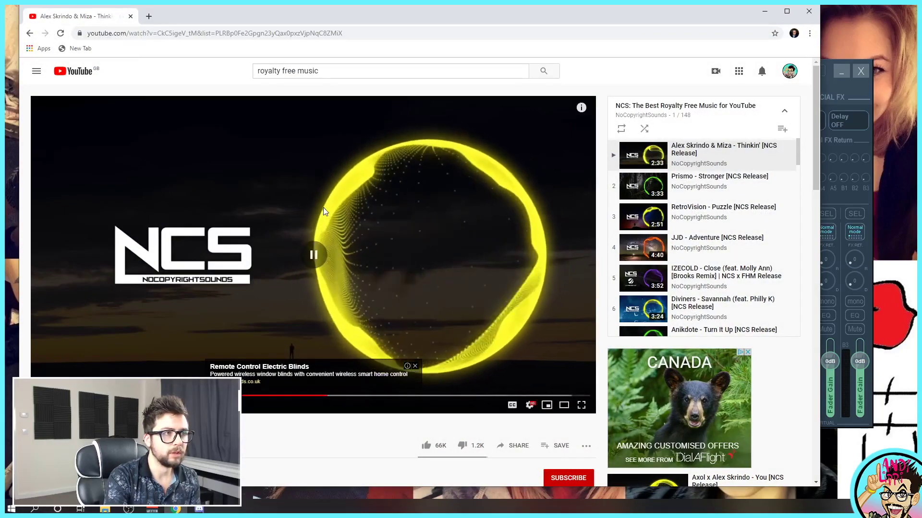
click(764, 11)
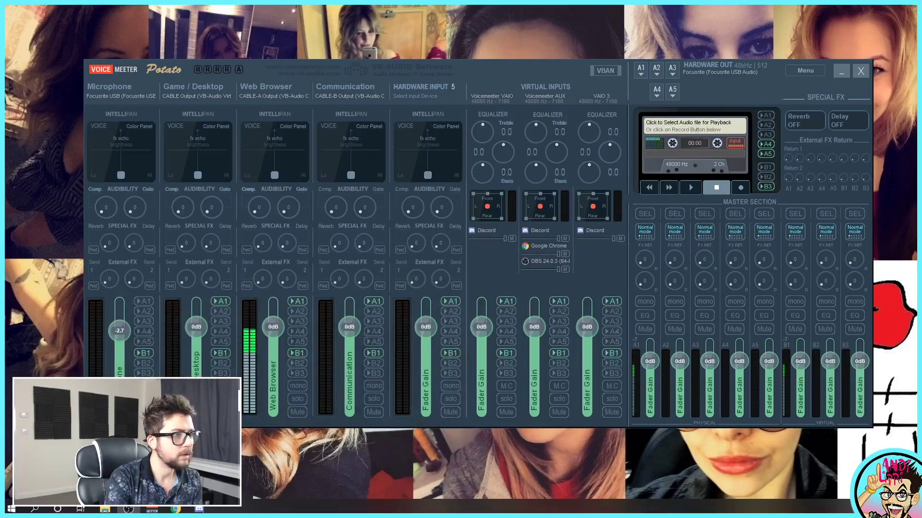
drag(274, 314, 269, 380)
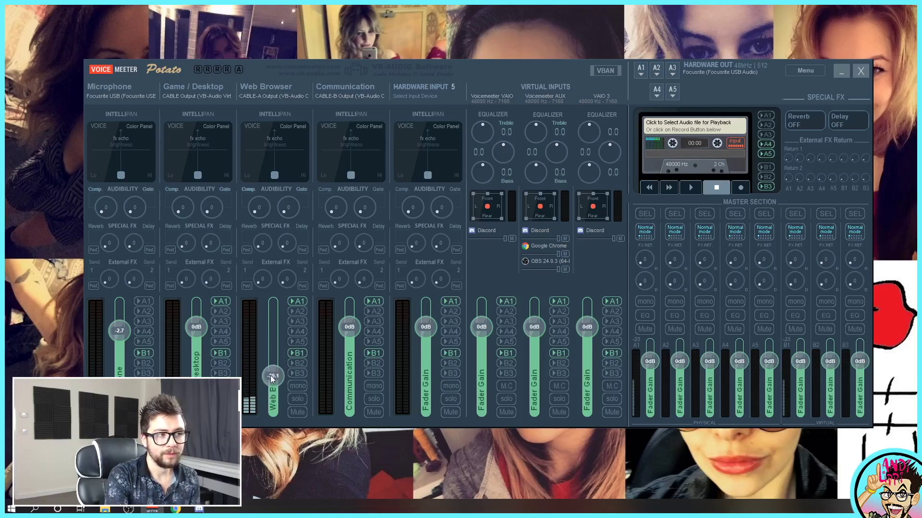
drag(277, 344, 277, 364)
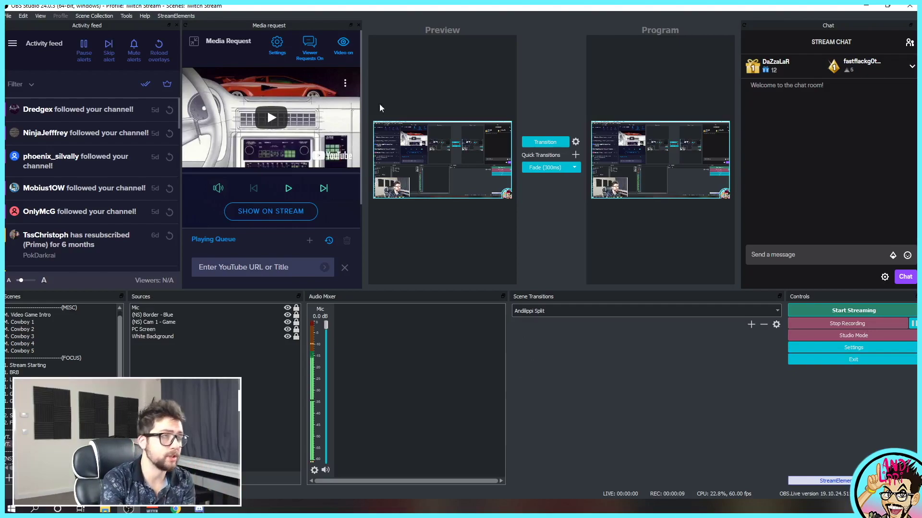
Confirm OBS audio settings keep all Desktop and Mic/Auxiliary devices Disabled, then close Settings.
click(23, 15)
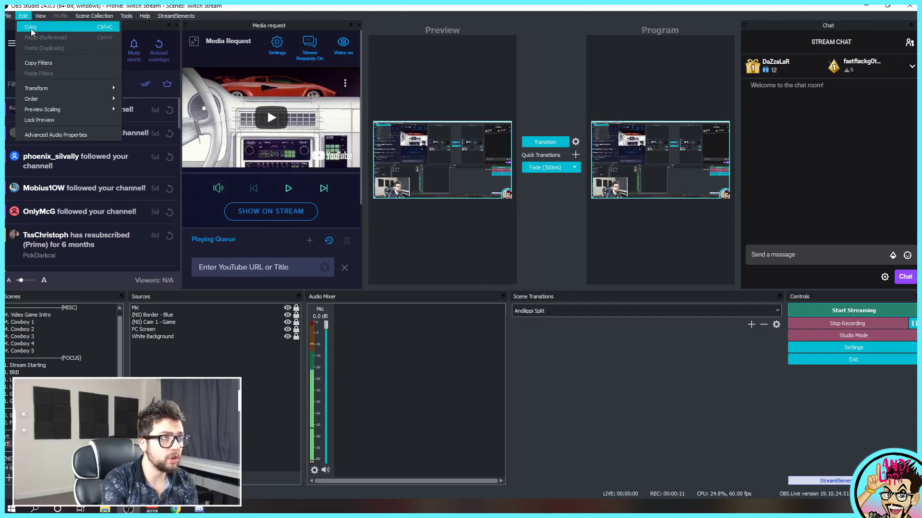
mouse_move(8, 16)
click(22, 51)
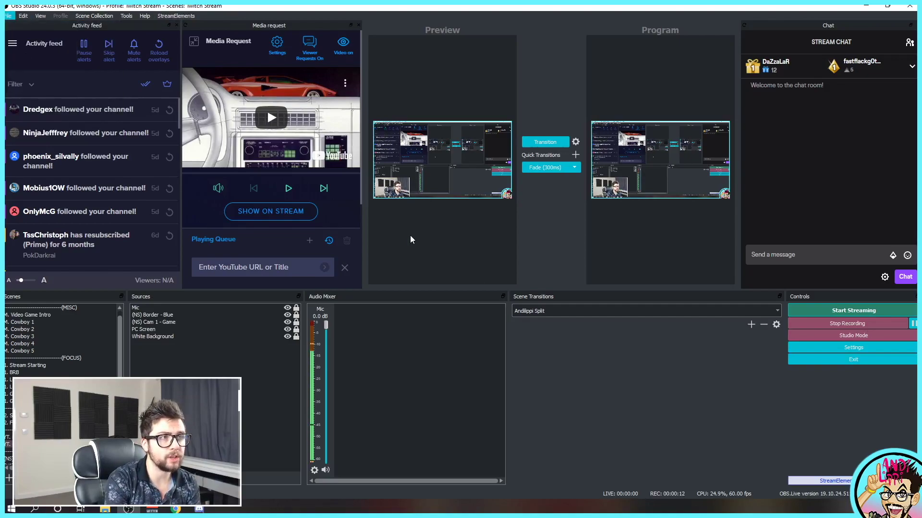
click(274, 159)
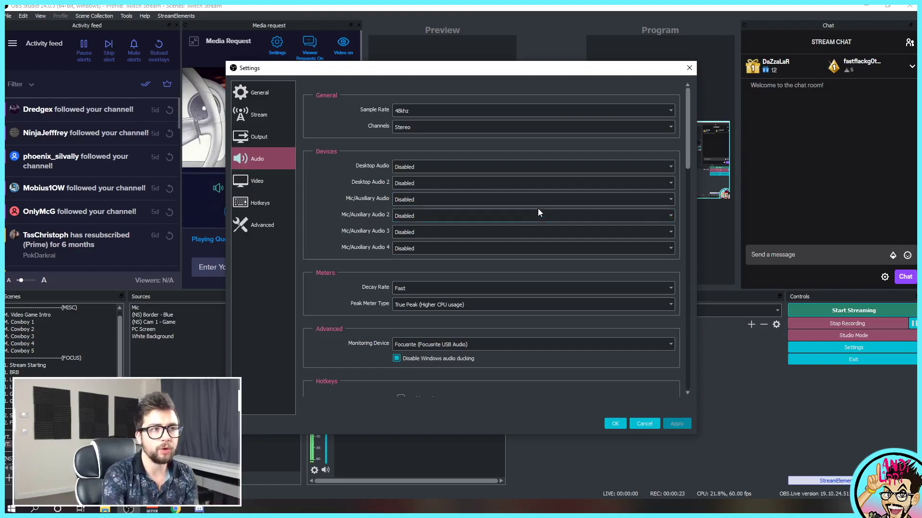
click(689, 71)
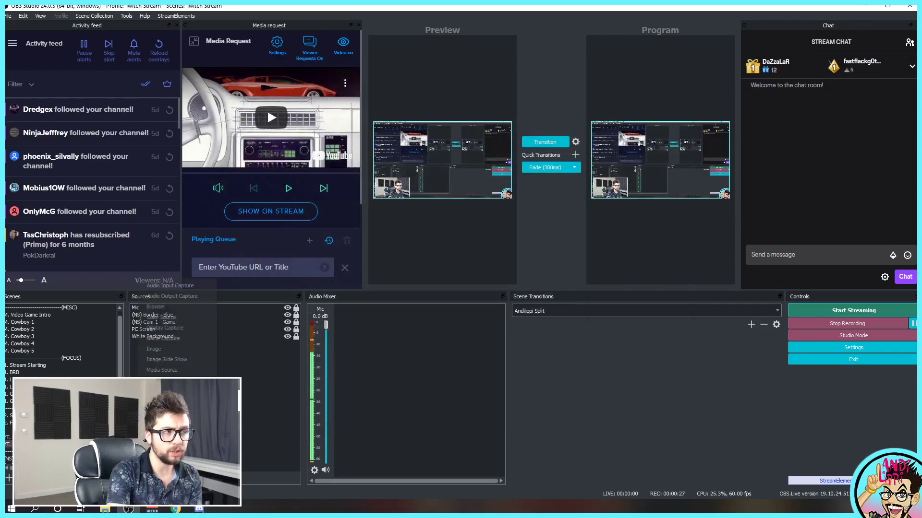
Add the existing Chrome Audio input capture source to the scene.
click(135, 479)
click(170, 285)
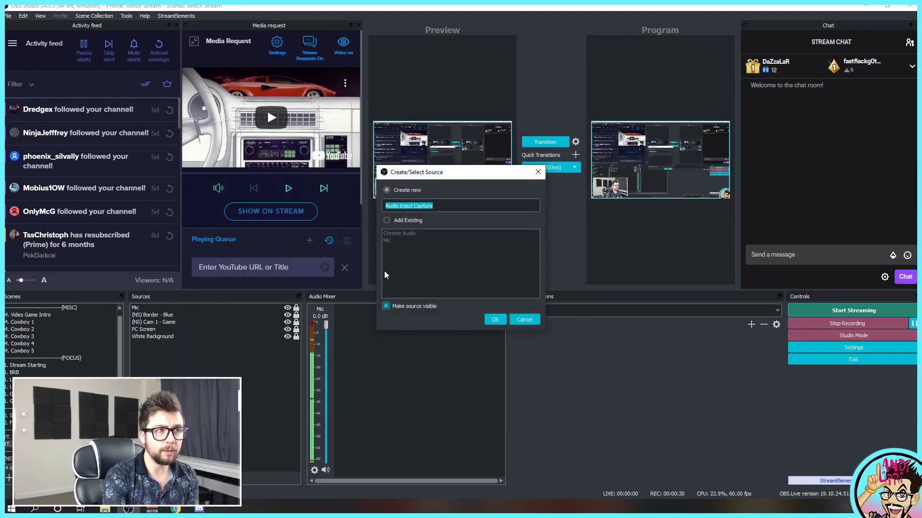
click(387, 220)
click(386, 190)
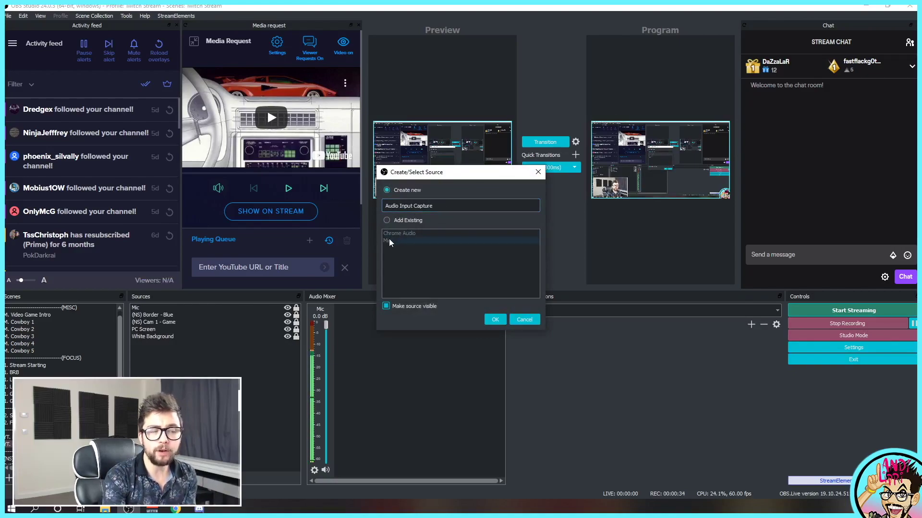
click(391, 223)
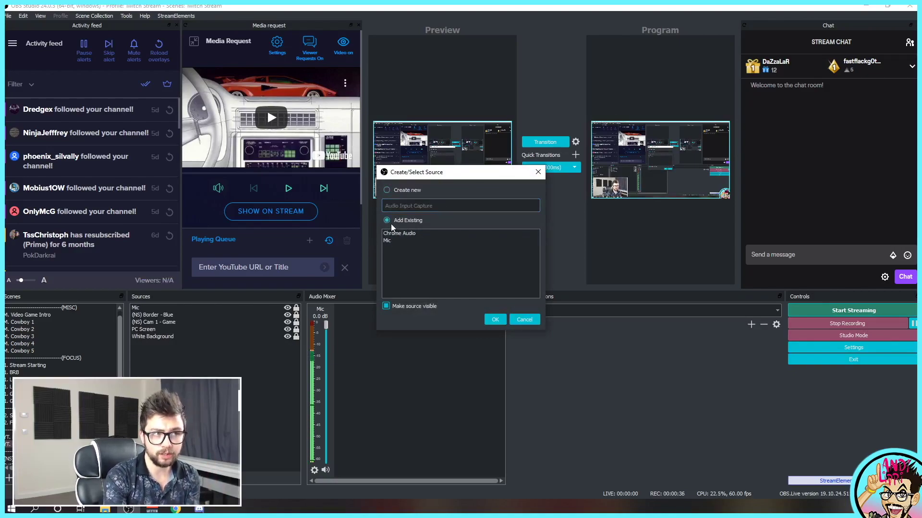
click(388, 240)
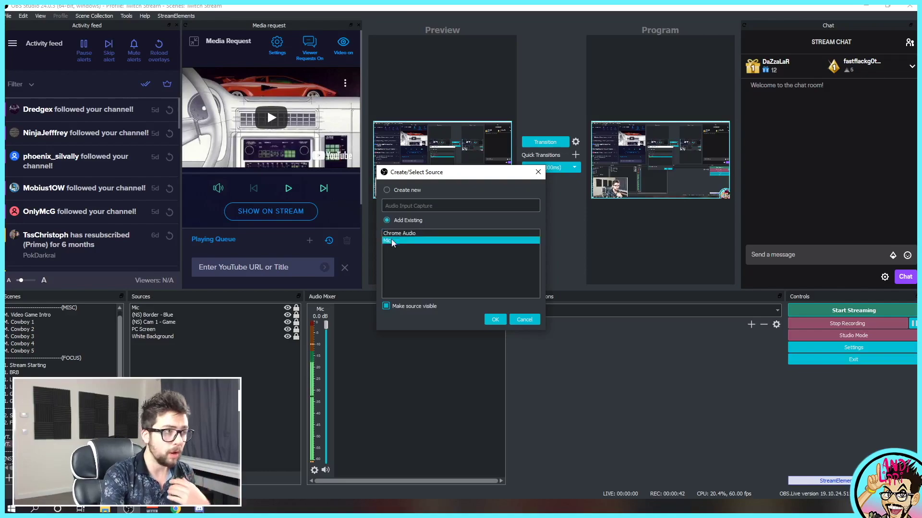
click(524, 320)
click(135, 477)
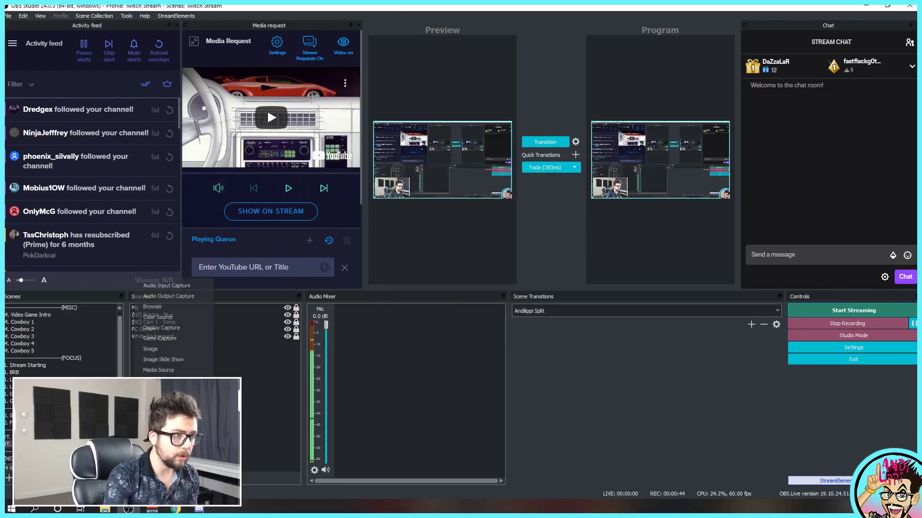
click(169, 286)
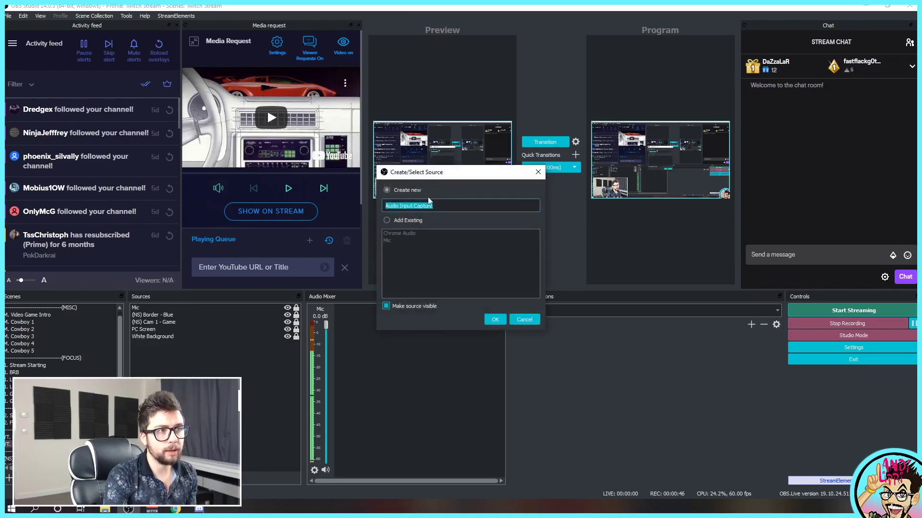
click(395, 219)
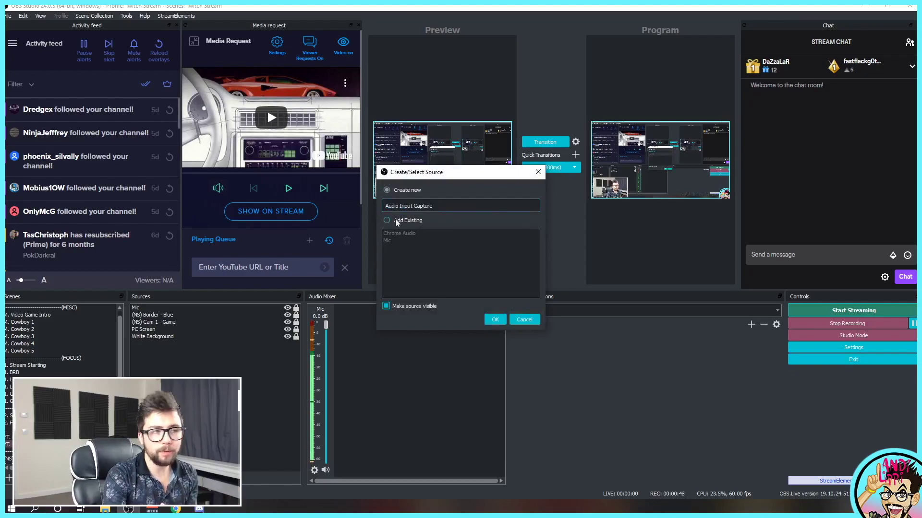
click(398, 233)
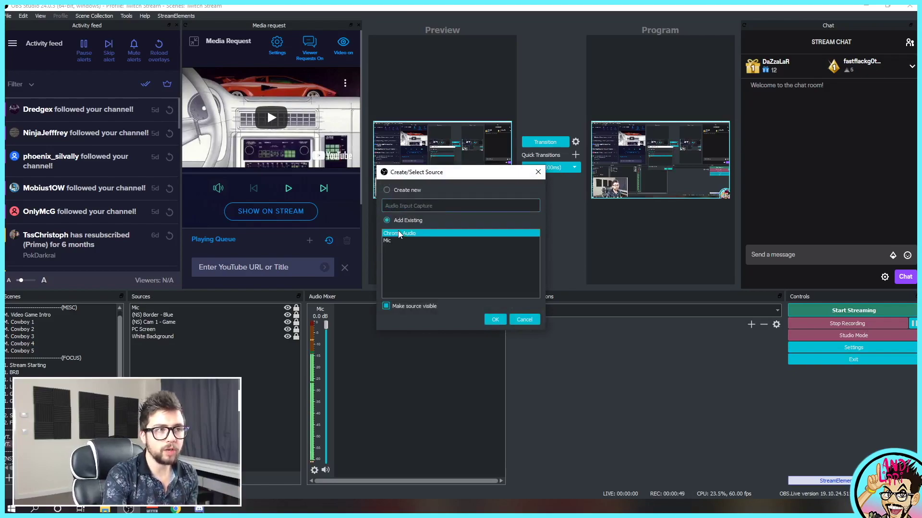
click(497, 319)
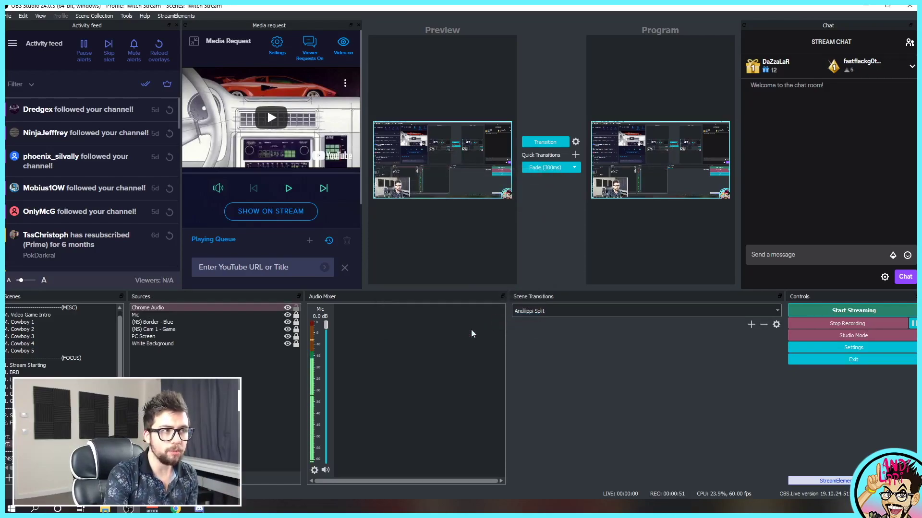
Confirm Chrome Audio's capture device is CABLE-A Output (VB-Audio Cable A).
double_click(208, 307)
click(422, 139)
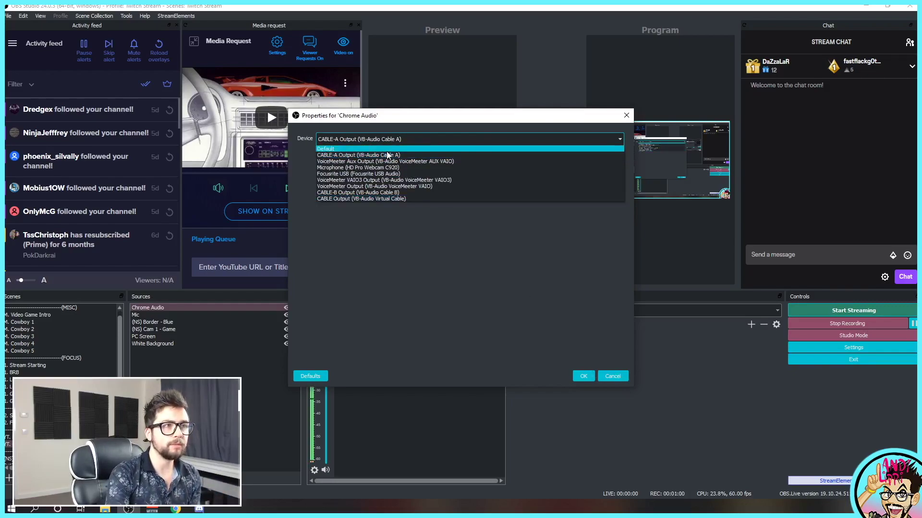
click(358, 143)
click(358, 142)
click(532, 290)
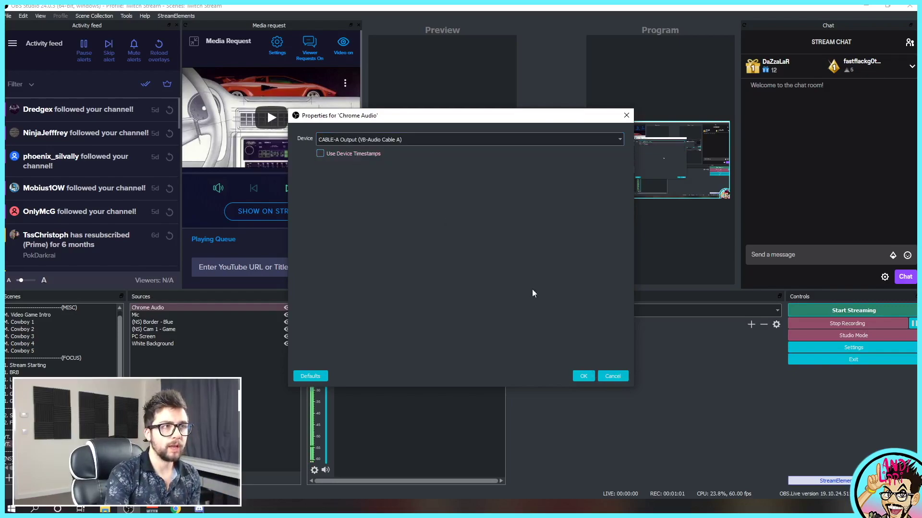
click(581, 376)
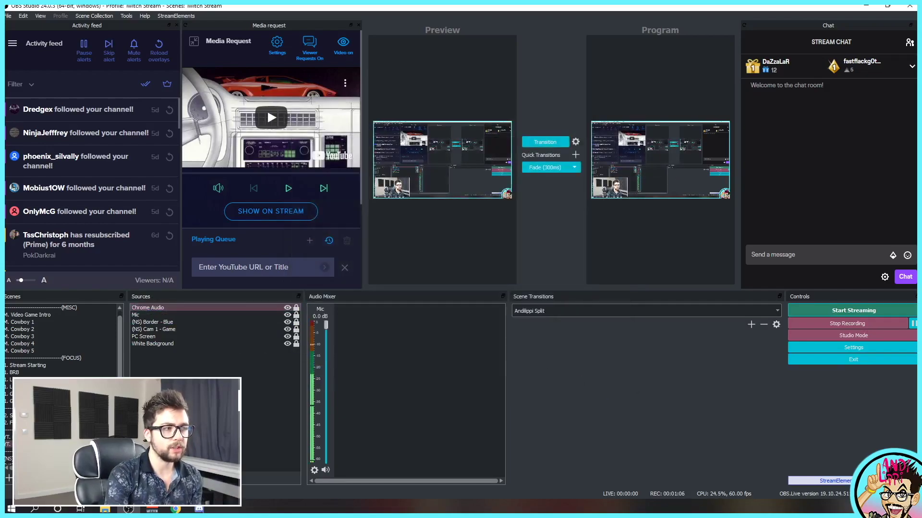
Add the existing Comms Audio output capture source and keep its device on CABLE-B Input.
click(135, 478)
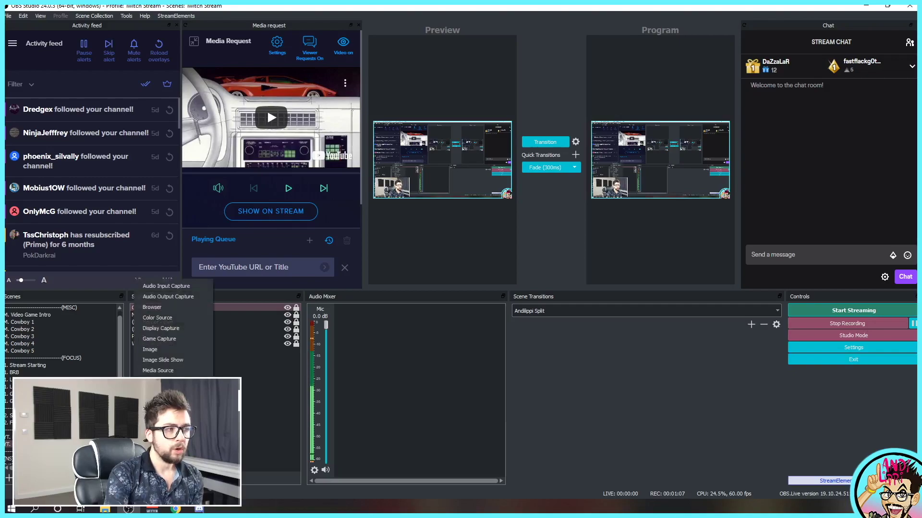
click(176, 296)
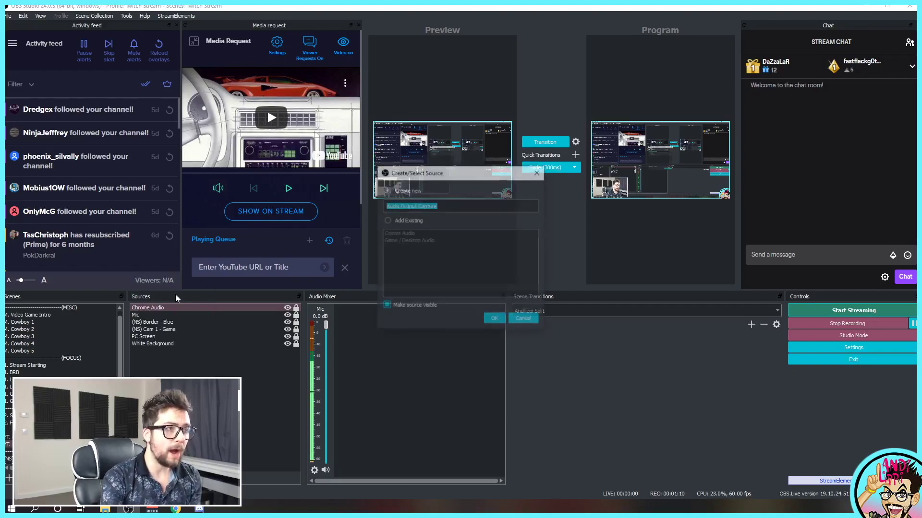
click(387, 219)
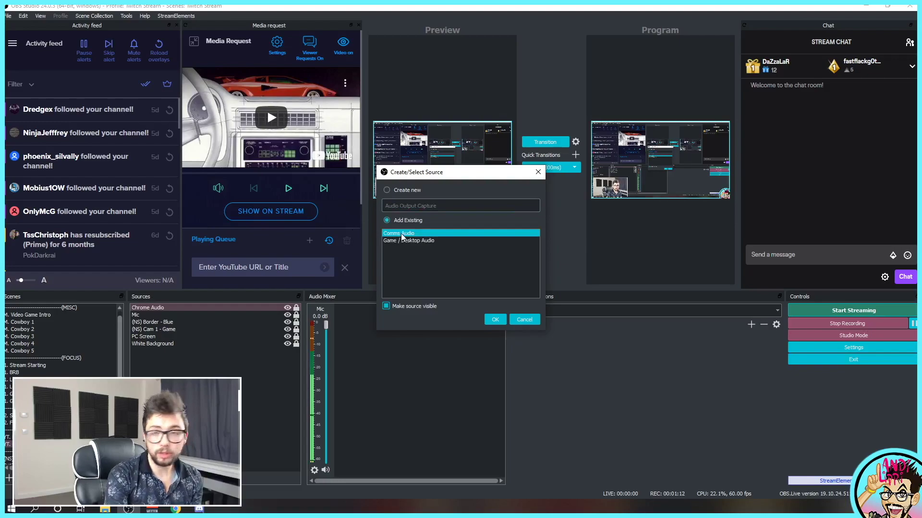
click(405, 234)
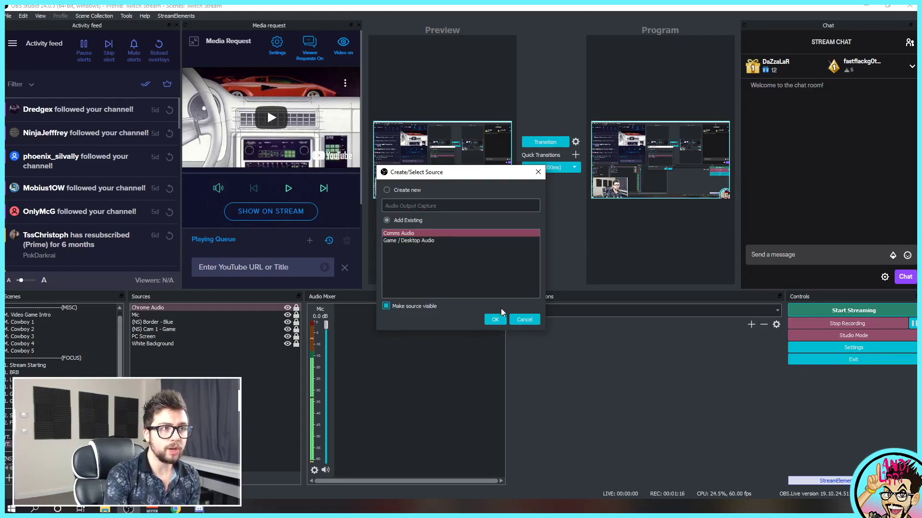
click(495, 319)
double_click(213, 307)
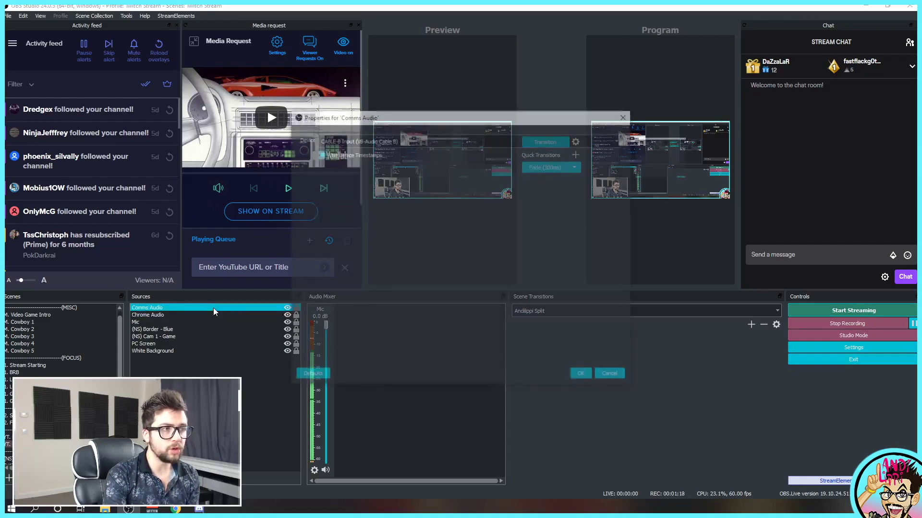
click(399, 137)
click(399, 138)
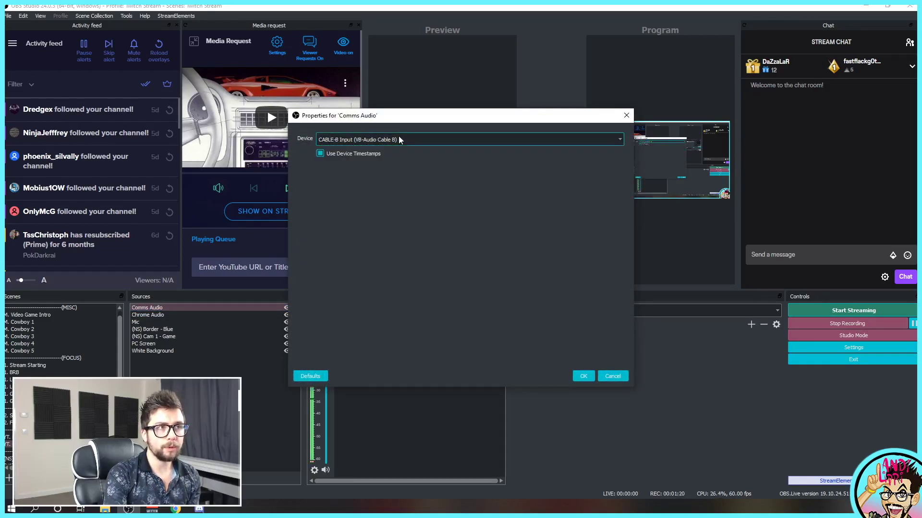
click(583, 376)
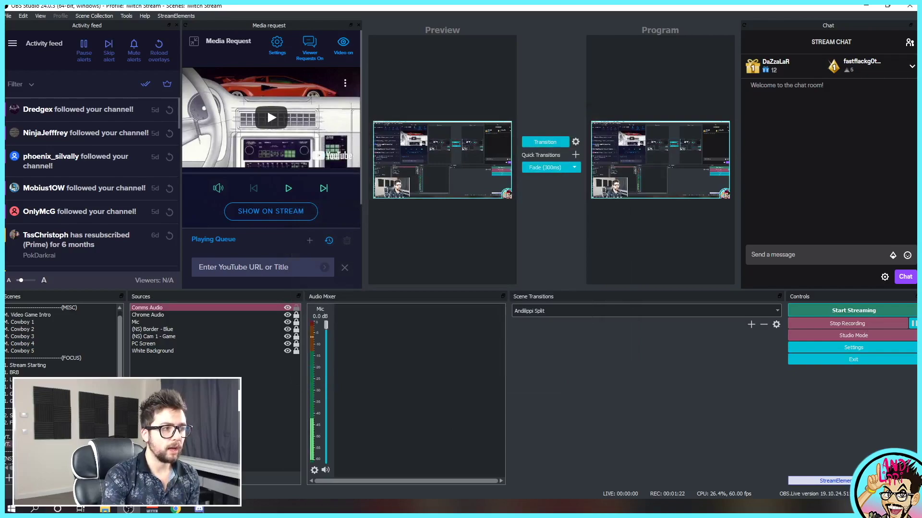
Add the existing Game / Desktop Audio source, leaving its CABLE Input device unchanged.
click(139, 478)
click(195, 295)
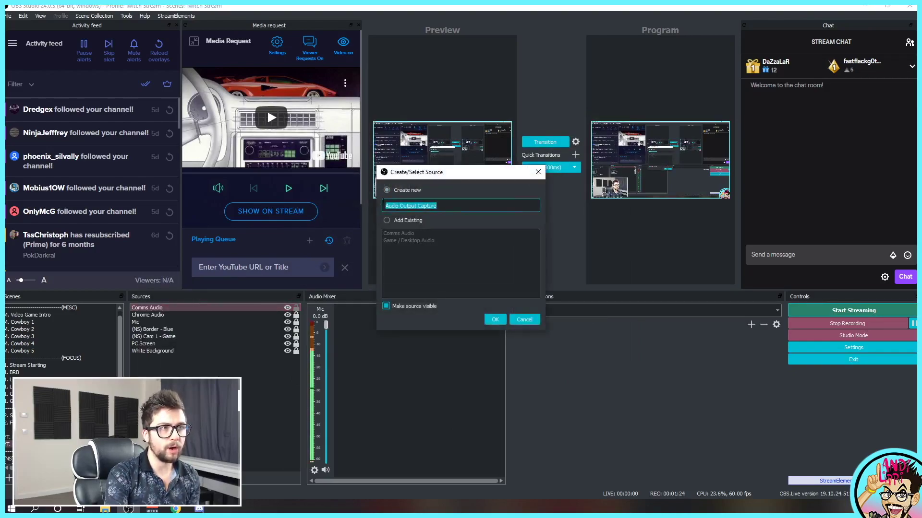
click(389, 220)
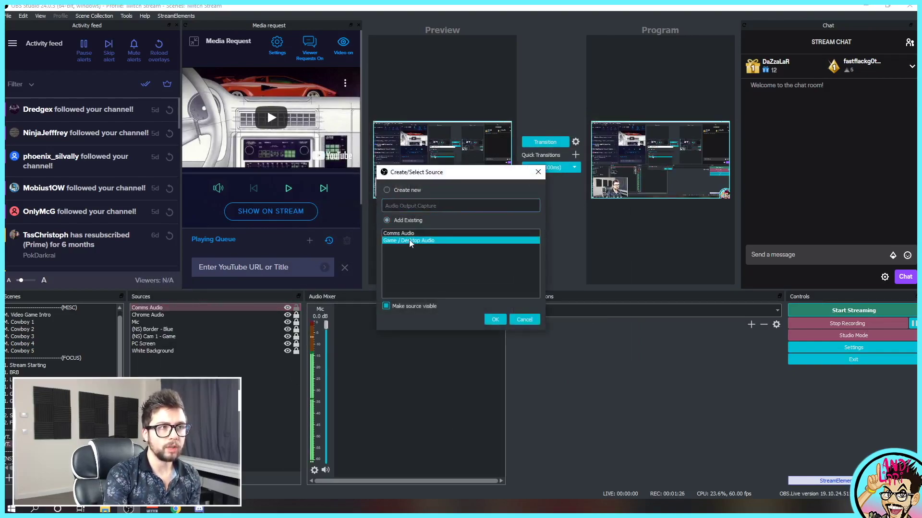
click(409, 240)
click(494, 318)
double_click(214, 307)
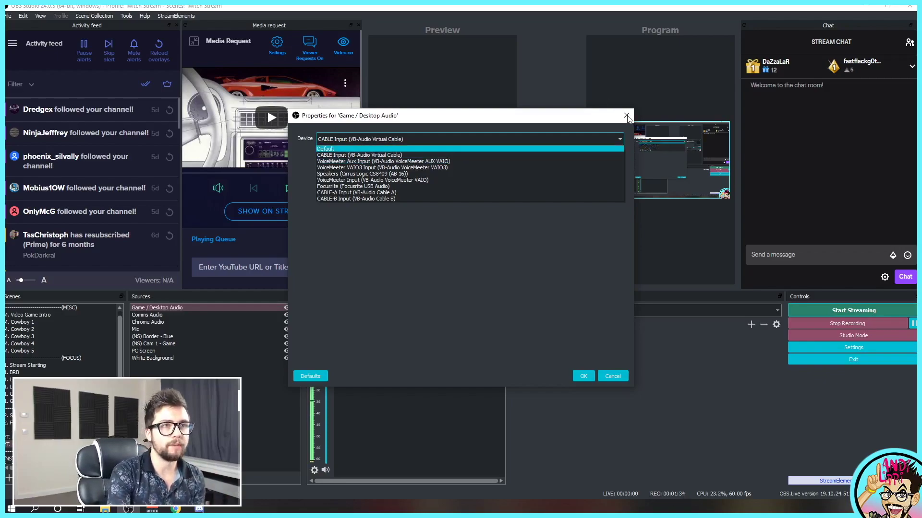
click(412, 155)
click(626, 115)
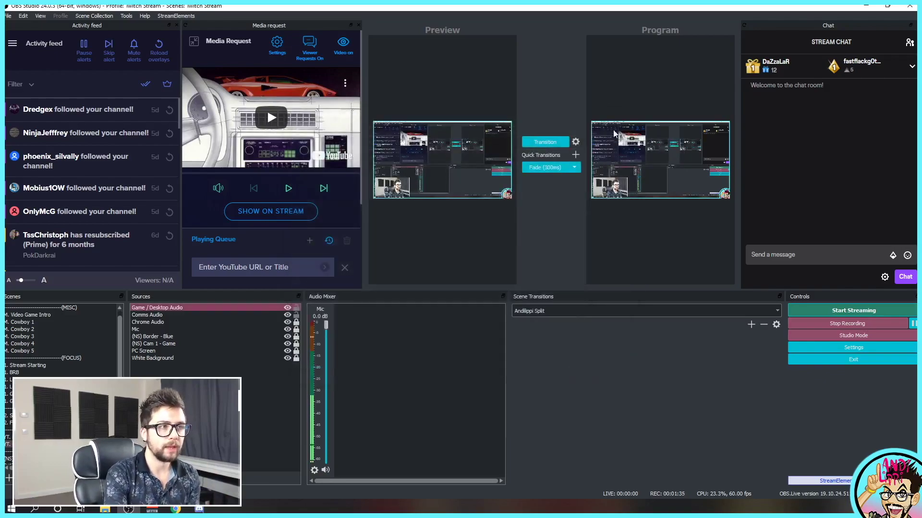
Turn off studio mode, then lower OBS's Chrome Audio fader to about -51.9 dB while the YouTube music plays.
click(825, 335)
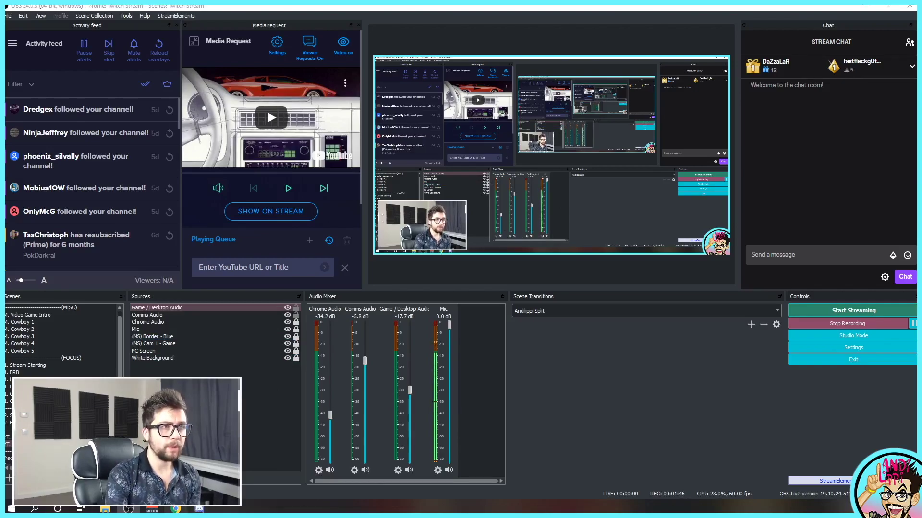
key(alt+Tab)
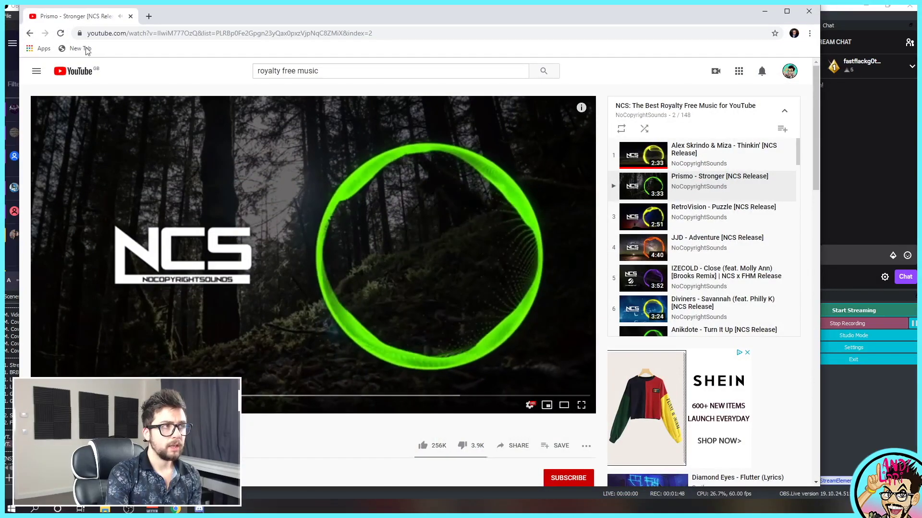
click(765, 11)
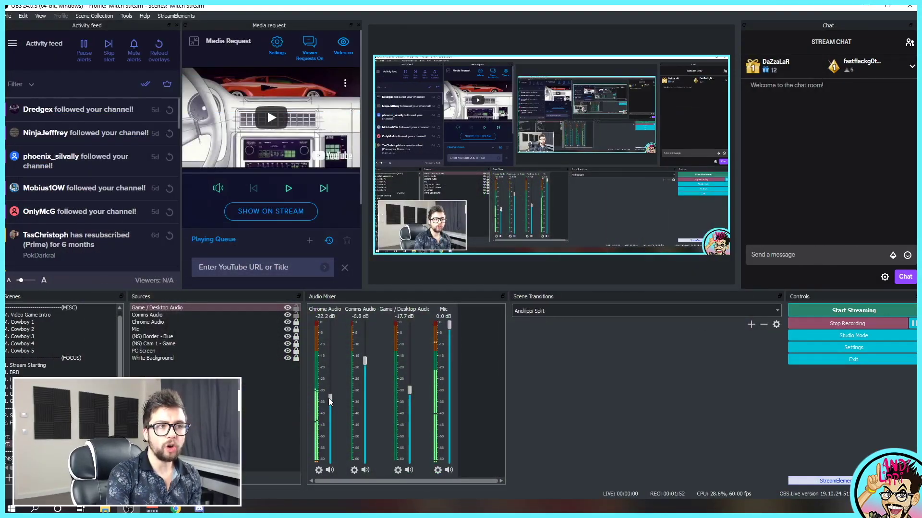
mouse_move(330, 418)
mouse_down()
mouse_move(330, 391)
mouse_move(335, 453)
mouse_move(334, 436)
mouse_up()
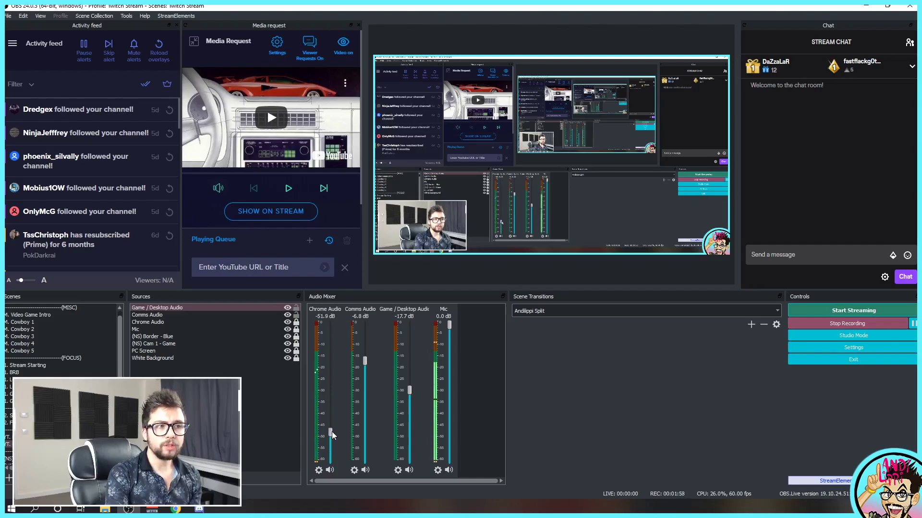
Lower Voicemeeter's Web Browser fader to -36.0 dB and drop OBS's Chrome Audio fader to -inf dB.
click(154, 510)
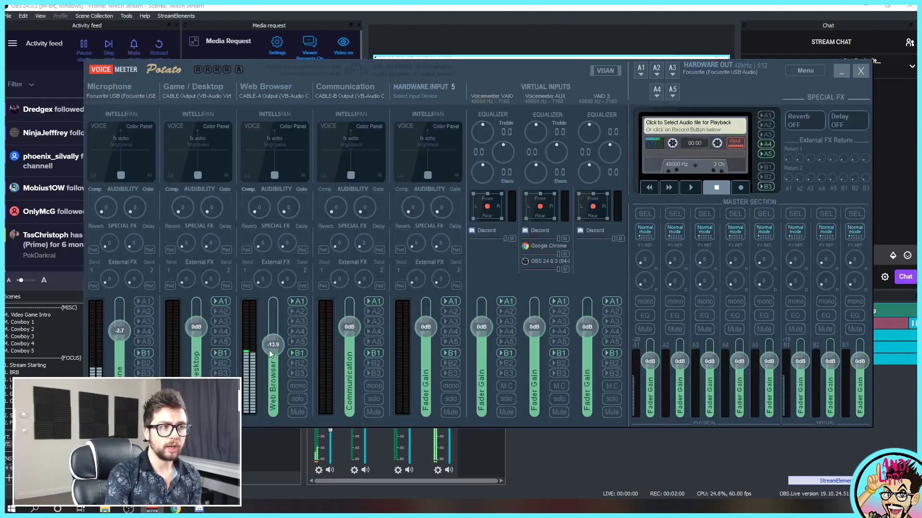
drag(277, 341, 282, 378)
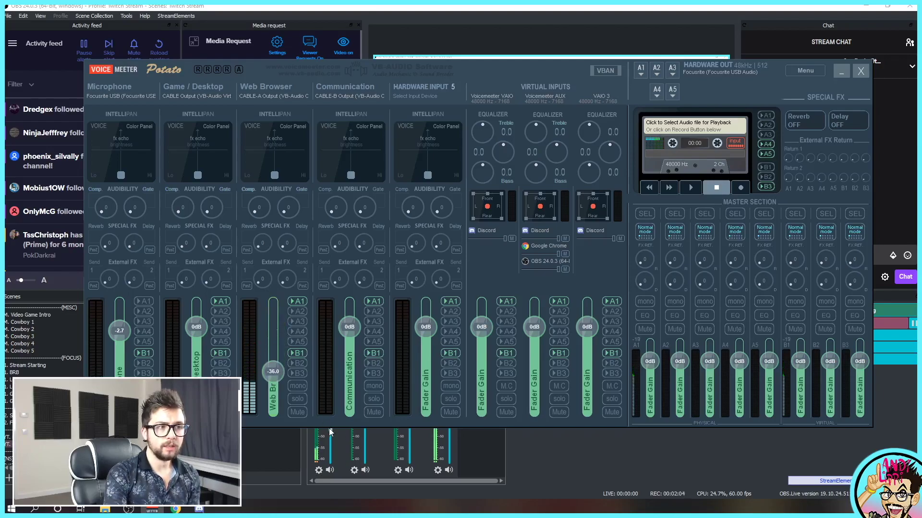
click(330, 433)
drag(330, 448, 328, 472)
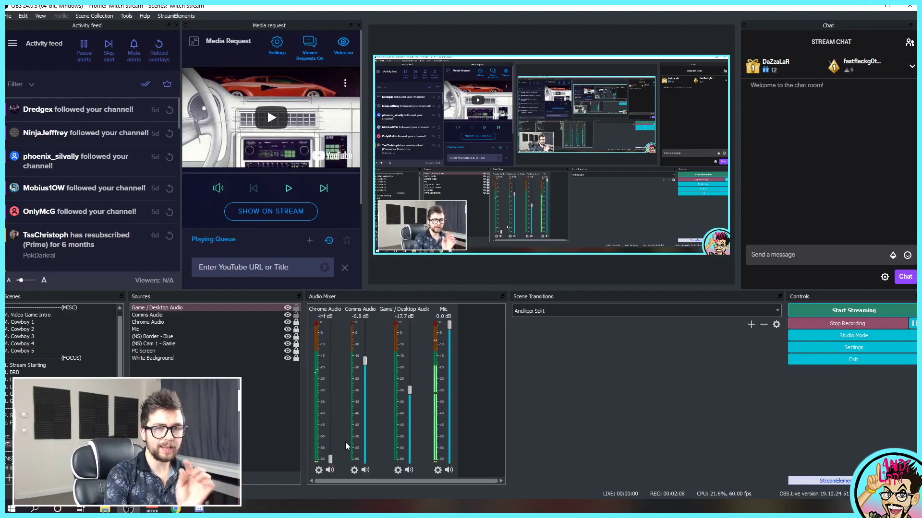
Check that Voicemeeter's Game / Desktop strip input stays on CABLE Output (VB-Audio Virtual Cable).
click(184, 309)
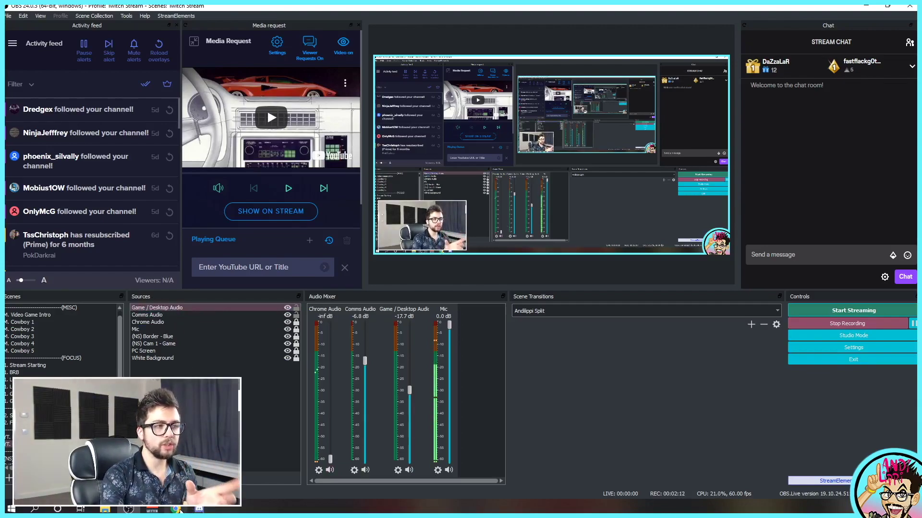
click(152, 509)
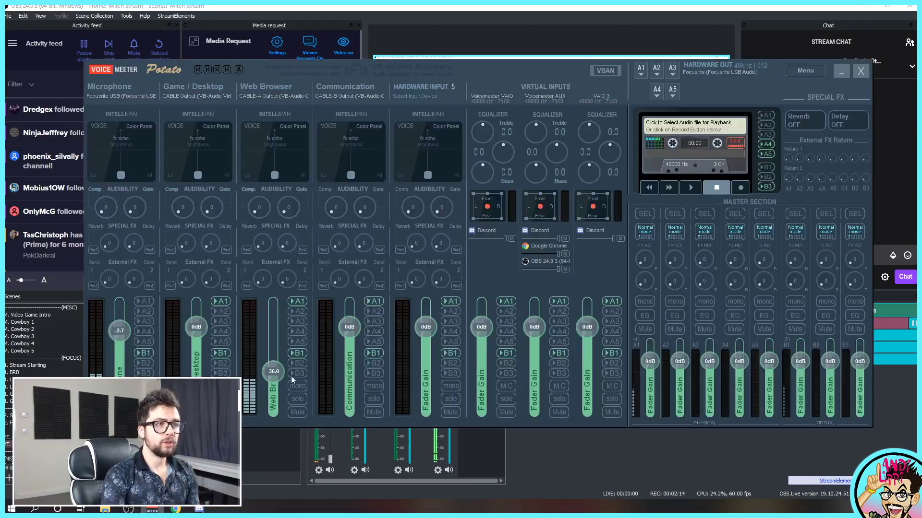
click(188, 94)
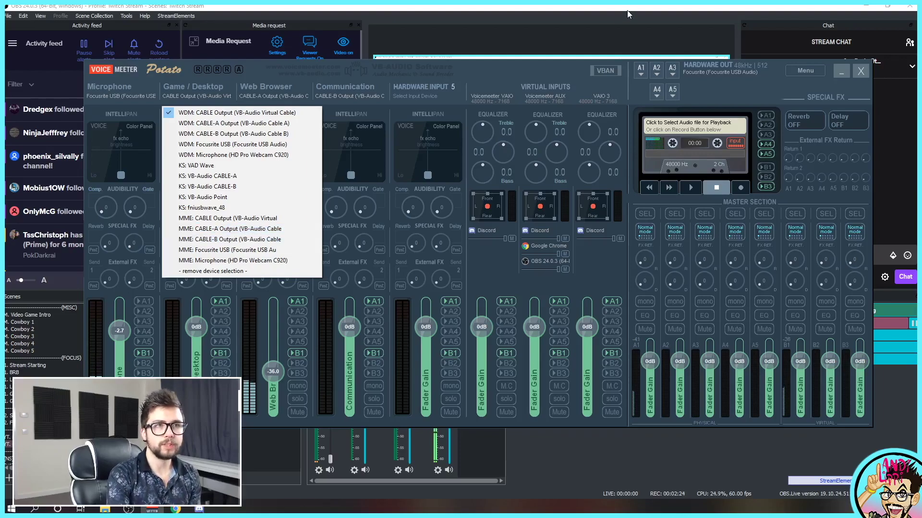
click(586, 27)
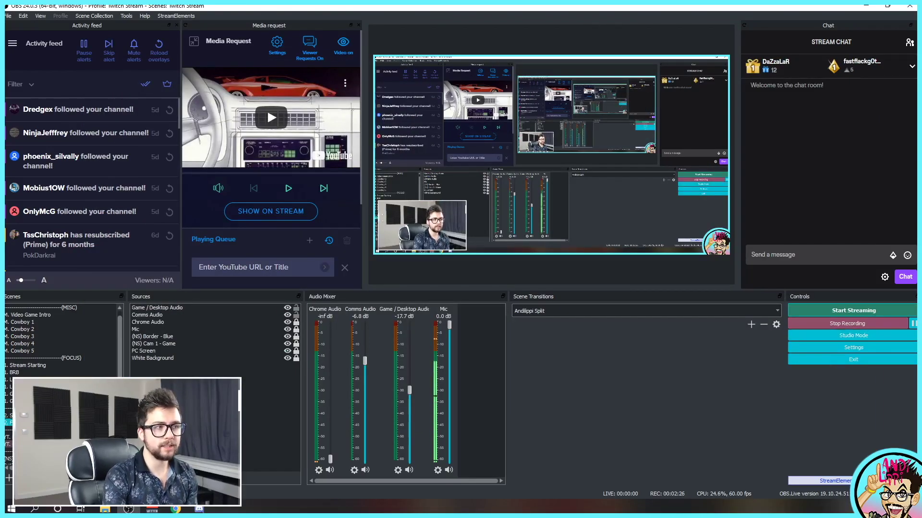